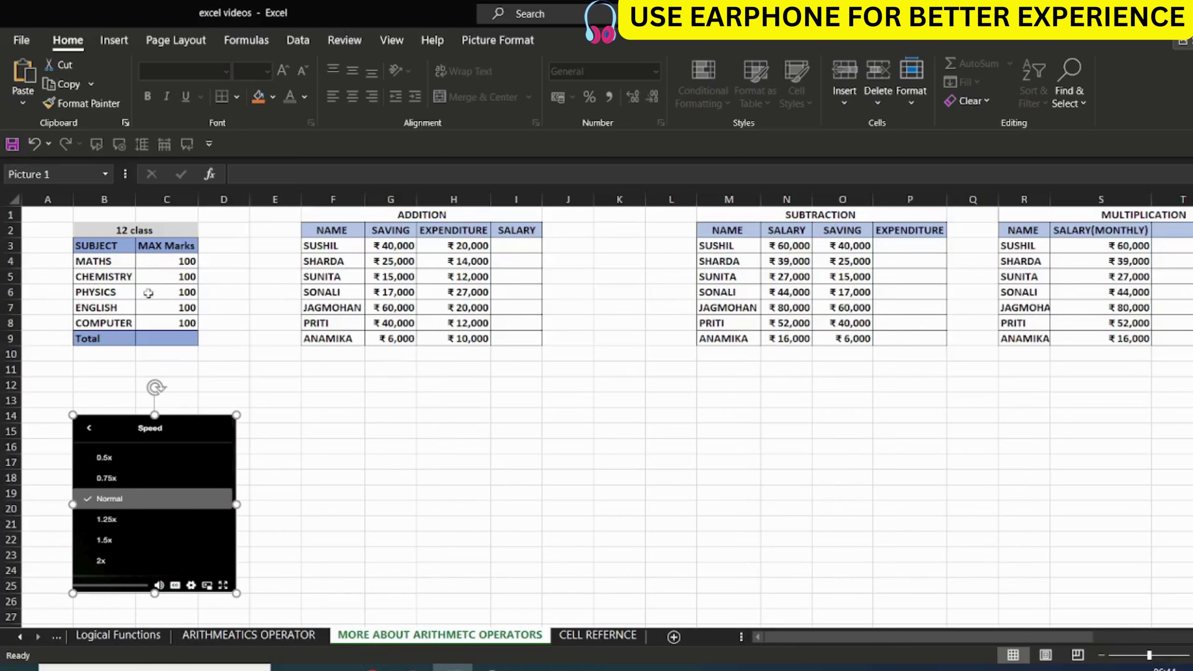
- Enter =SUM(C4:C8) in C9 to total the MAX Marks as 500, and check the formula
left_click(162, 339)
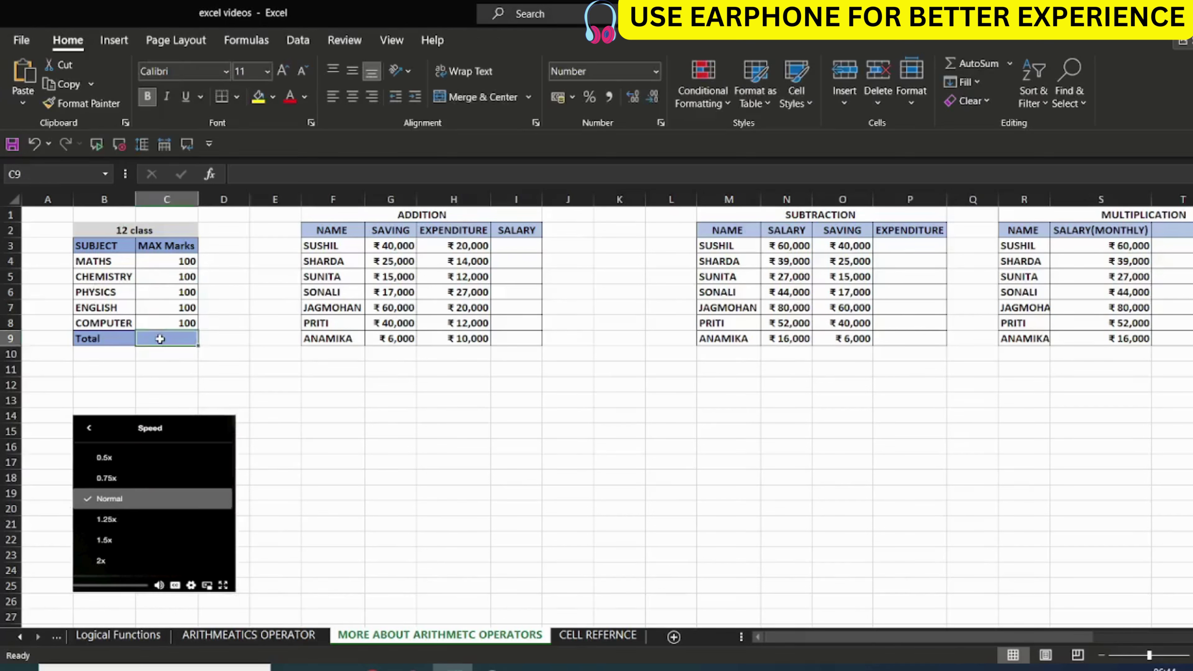
type("=SUM(")
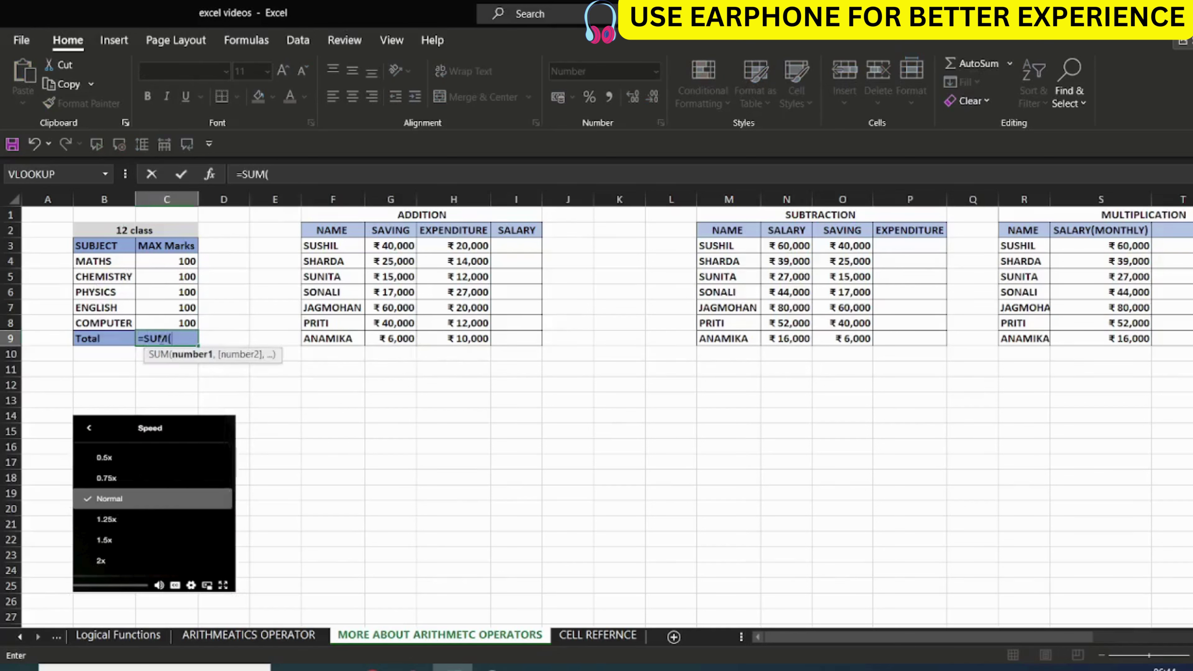
left_click_drag(183, 256, 184, 323)
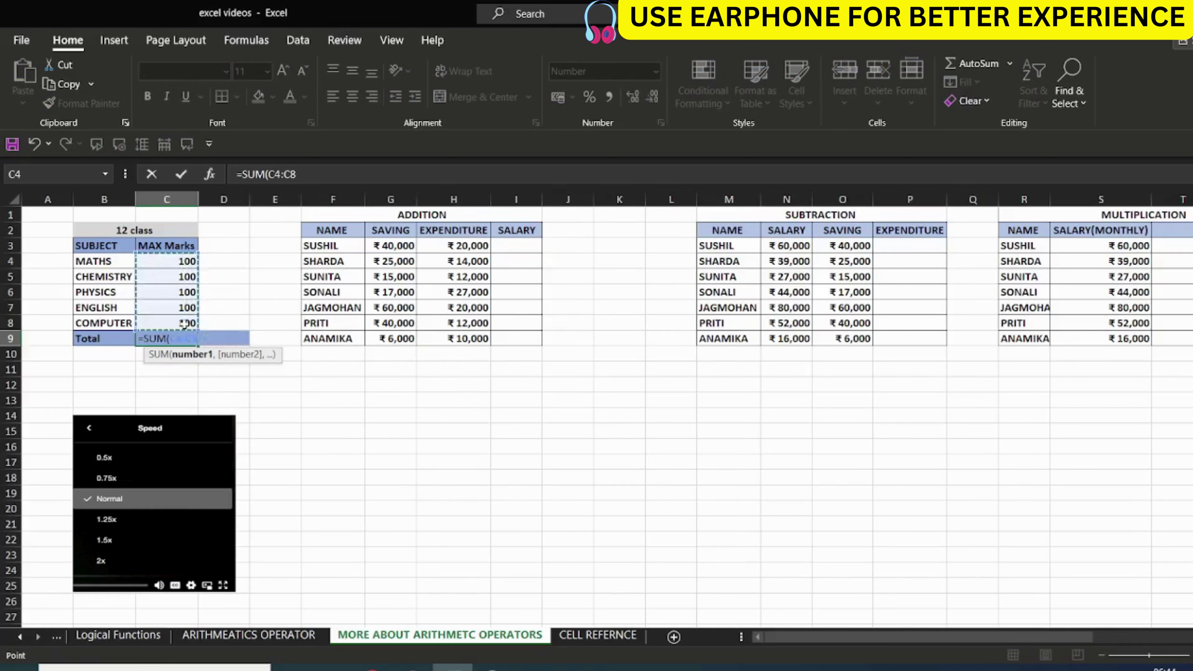
key("Return")
left_click(173, 338)
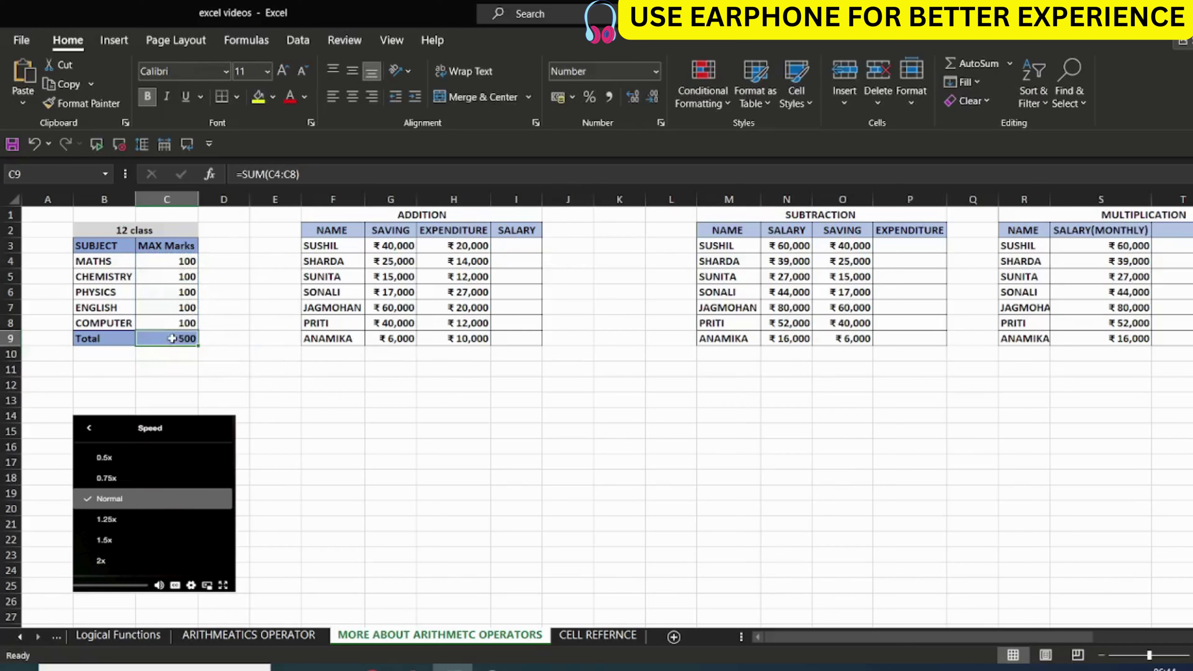
double_click(173, 339)
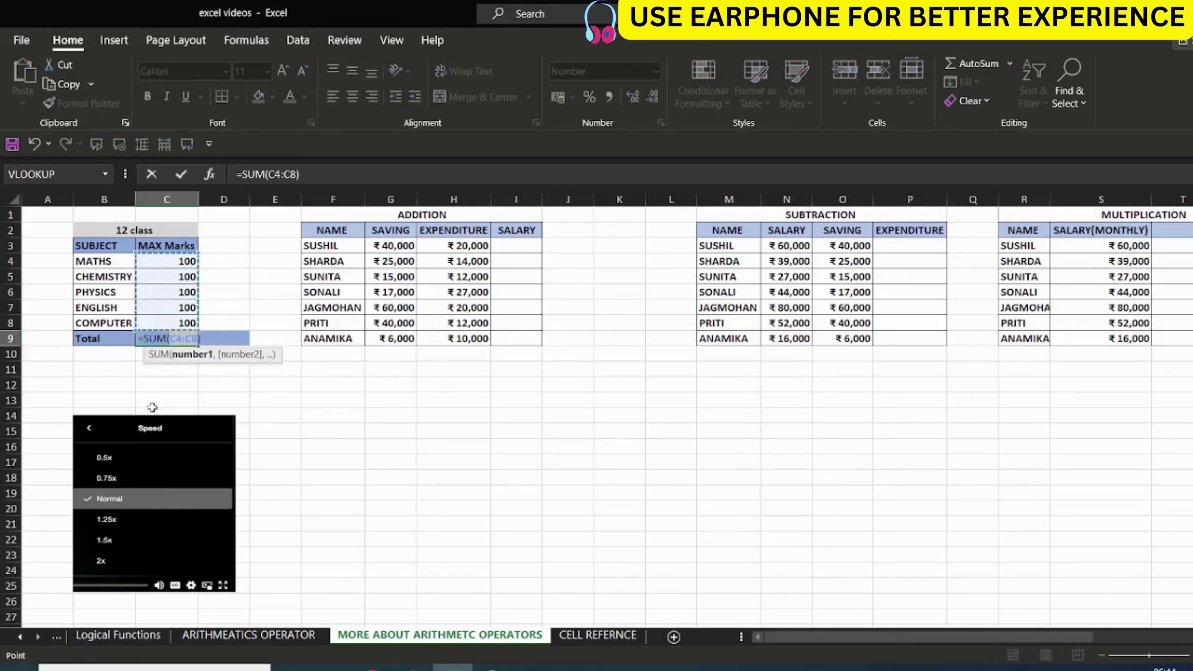
key("Return")
left_click(333, 436)
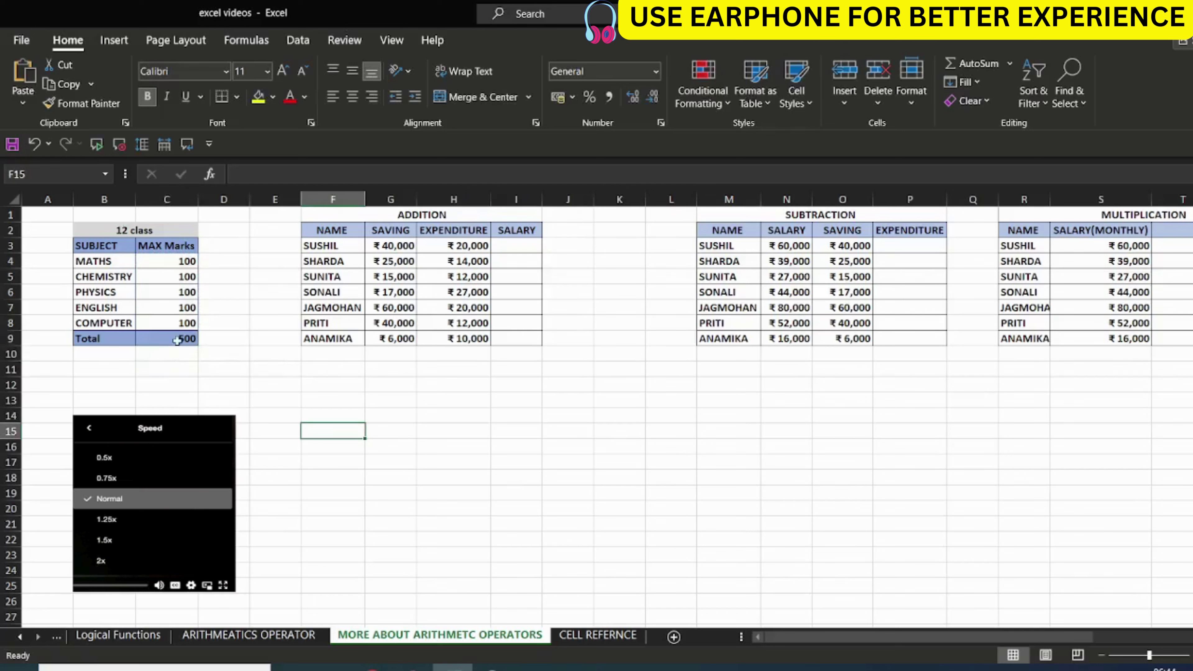
- Enter =G3+H3 in SUSHIL's SALARY cell I3, adding saving and expenditure
left_click(389, 248)
left_click(329, 250)
left_click(404, 247)
left_click(470, 243)
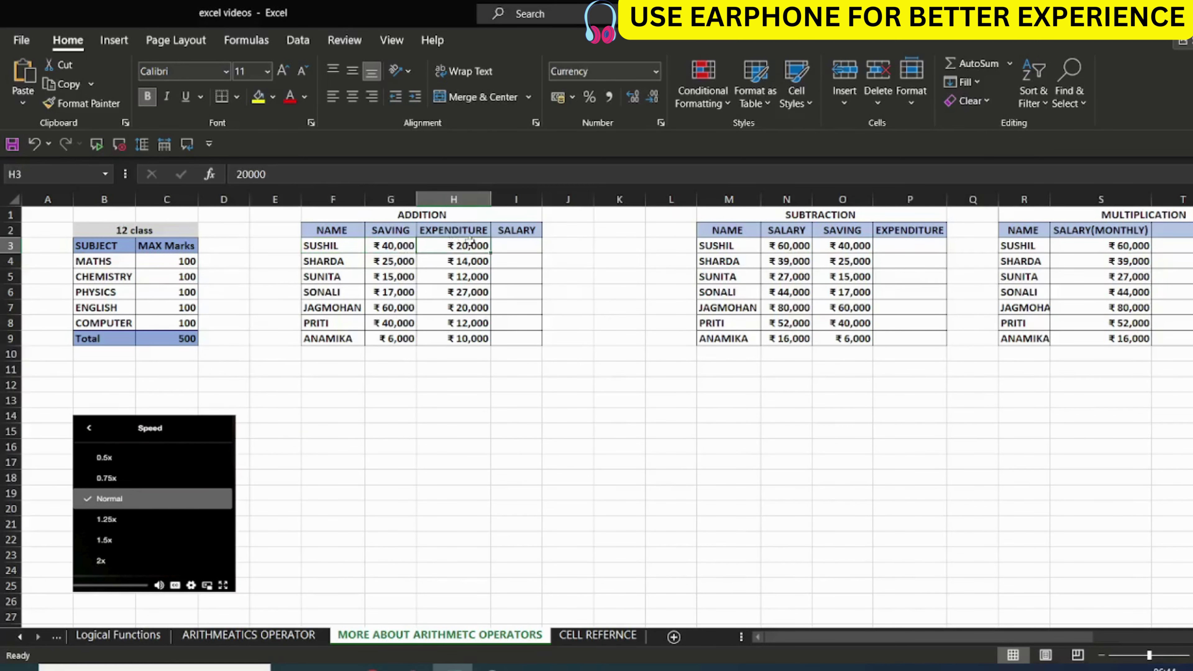
left_click(521, 244)
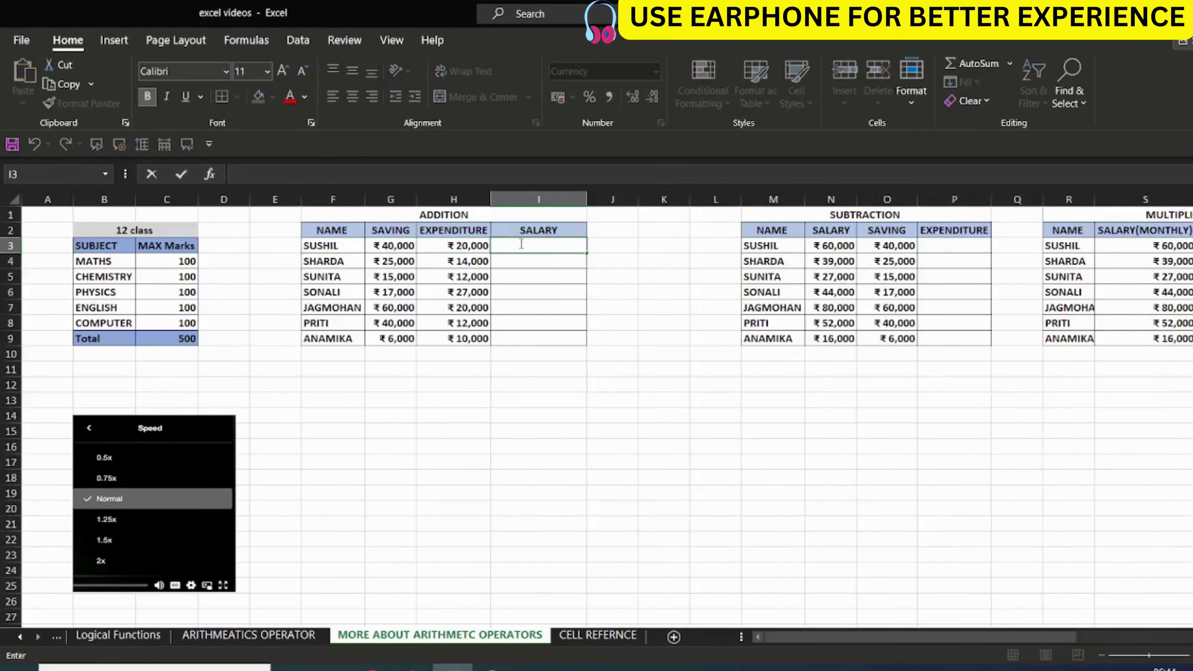
type("=")
left_click(404, 247)
type("+")
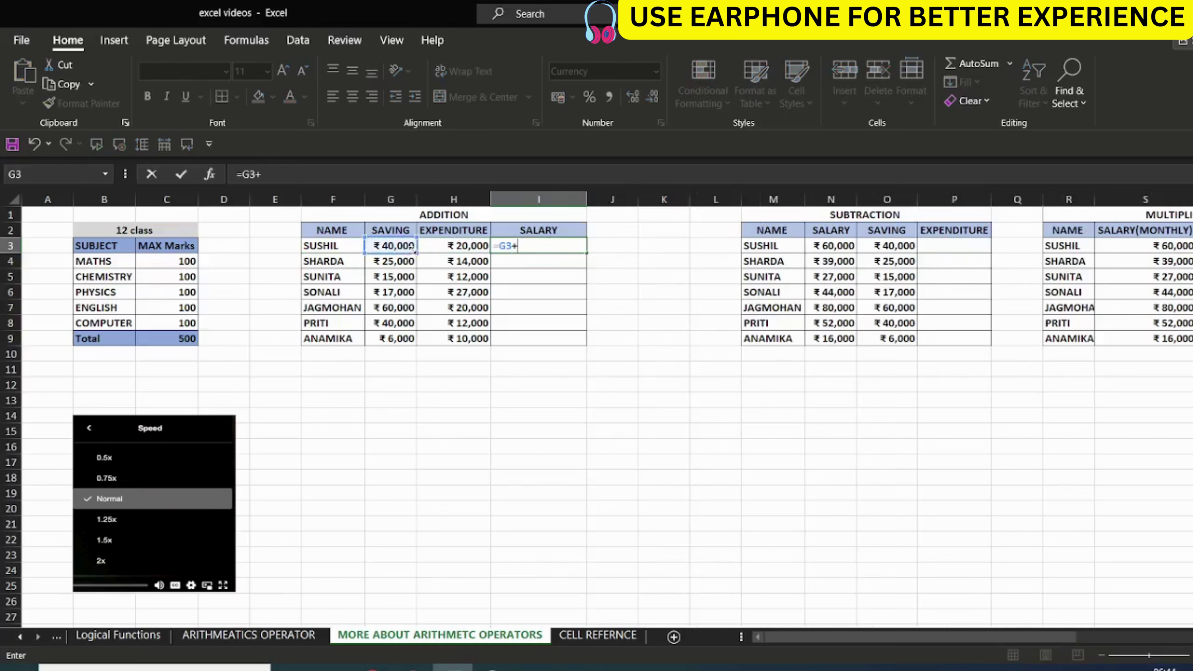
left_click(447, 247)
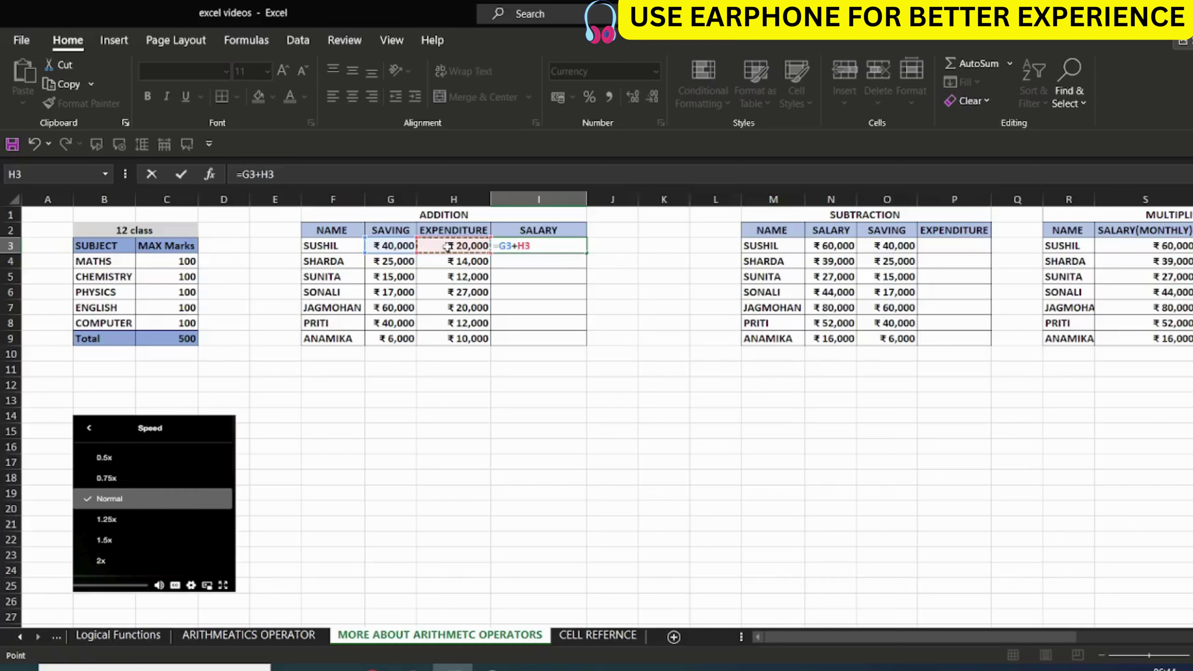
key("Return")
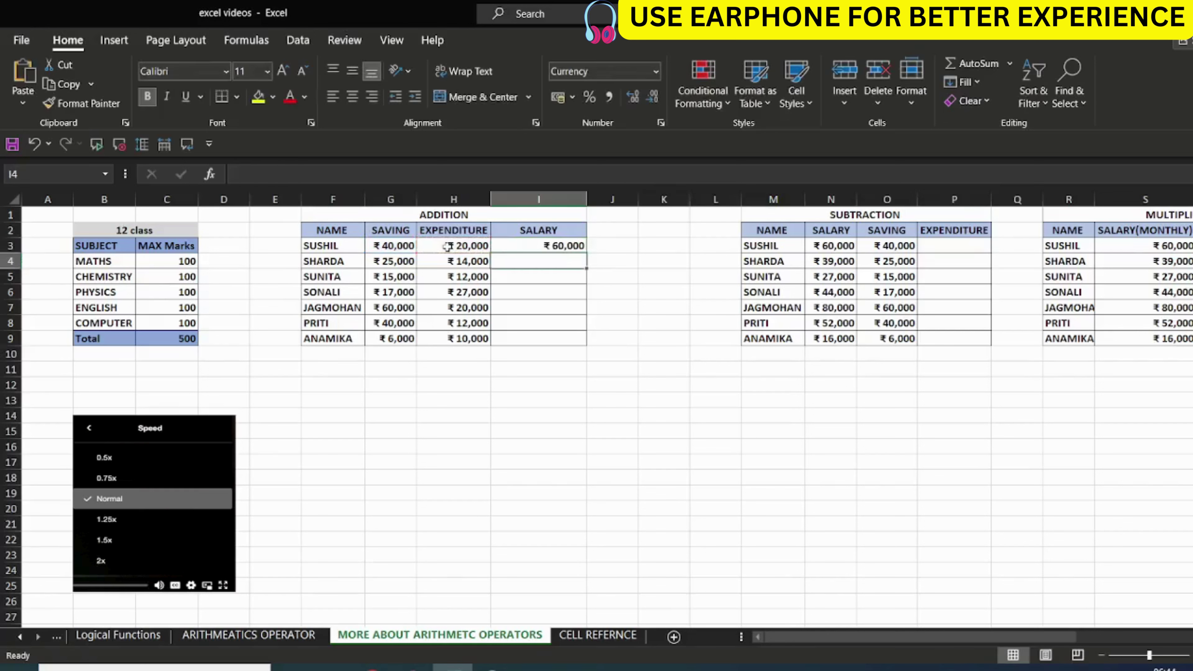
- Copy the addition formula down the SALARY column to ANAMIKA's row I9
left_click(577, 248)
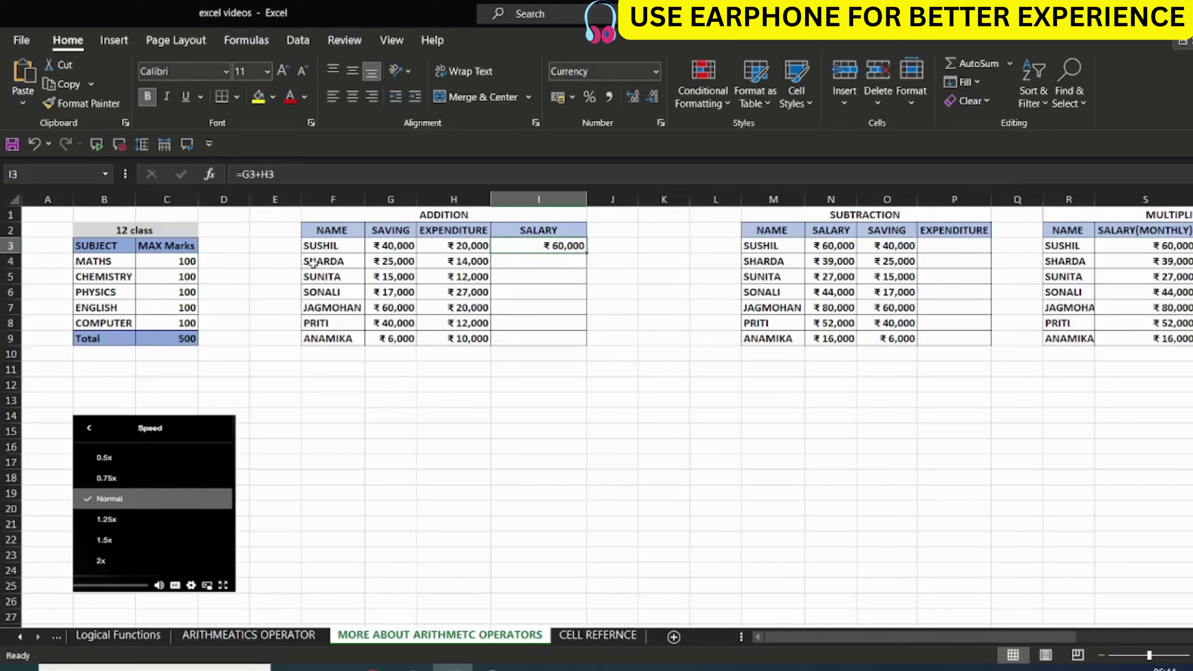
double_click(586, 254)
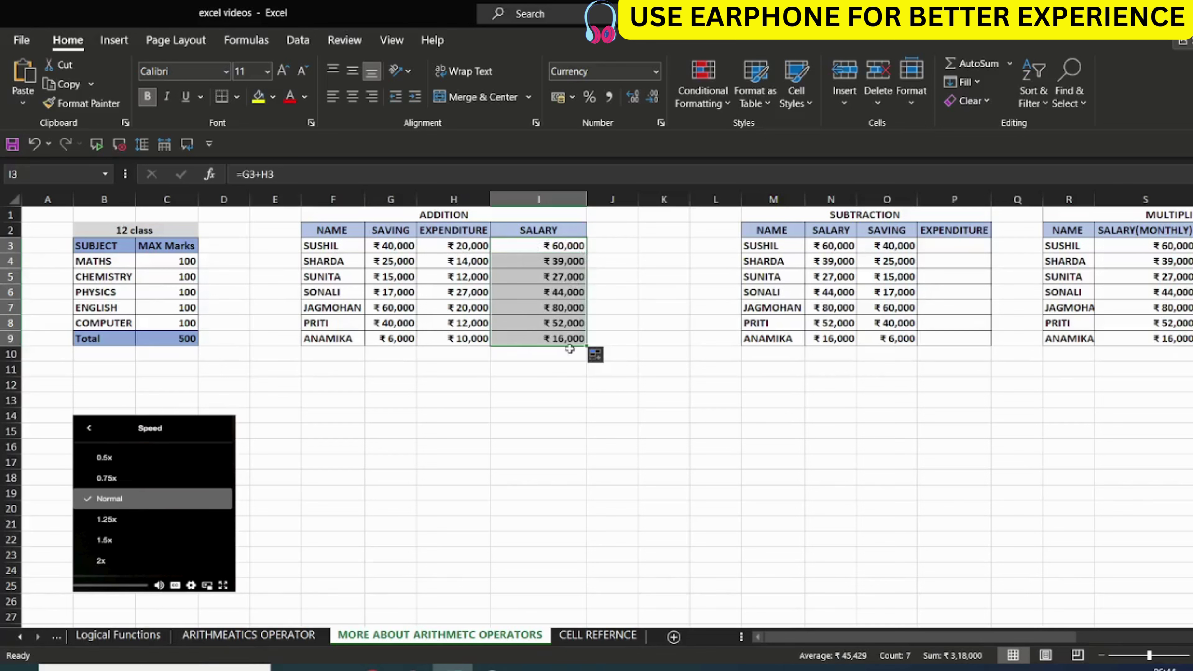
key("ctrl+z")
left_click_drag(586, 254, 586, 354)
left_click(548, 400)
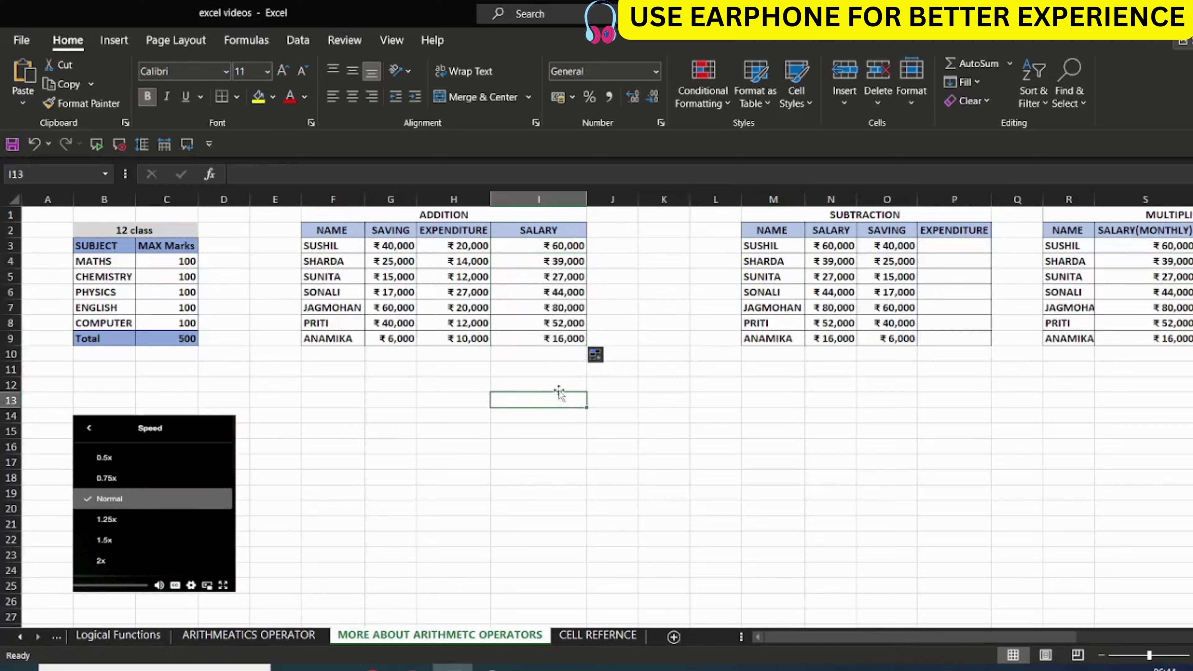
double_click(575, 342)
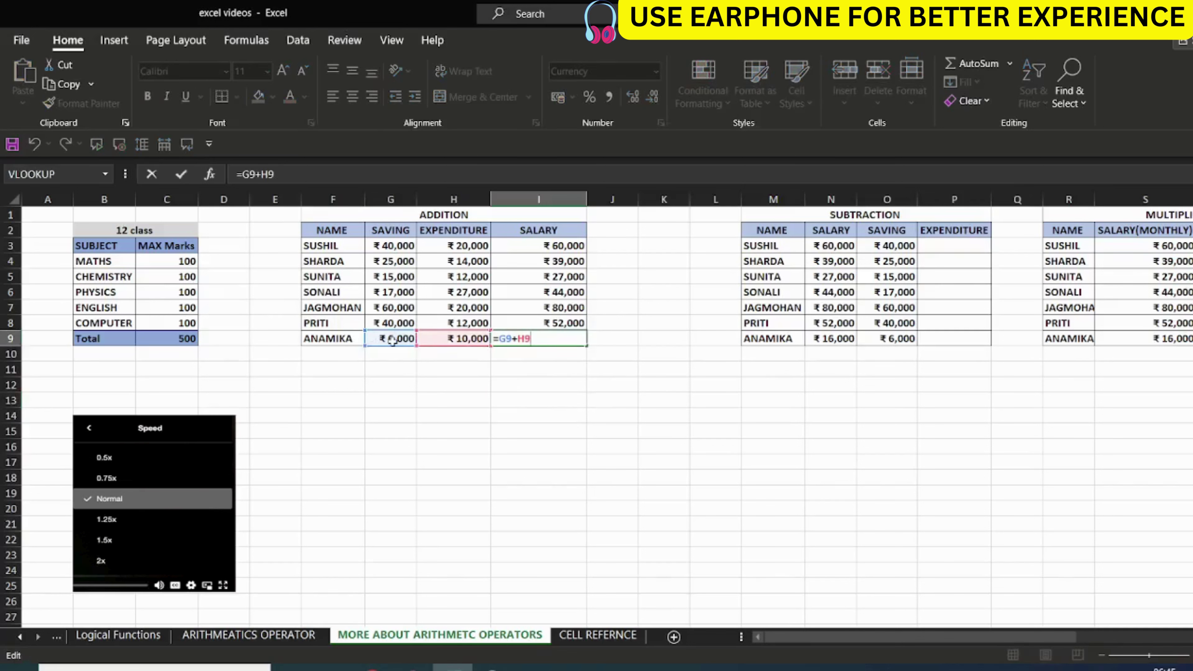
key("shift+Return")
key("F2")
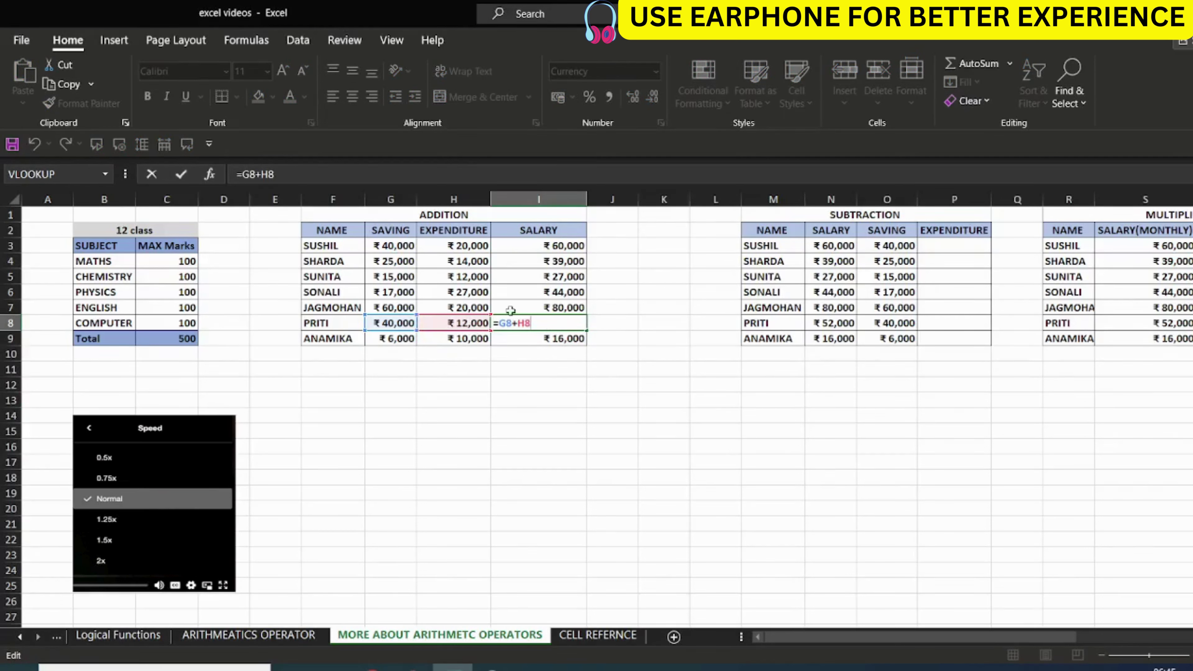
double_click(548, 310)
left_click(537, 364)
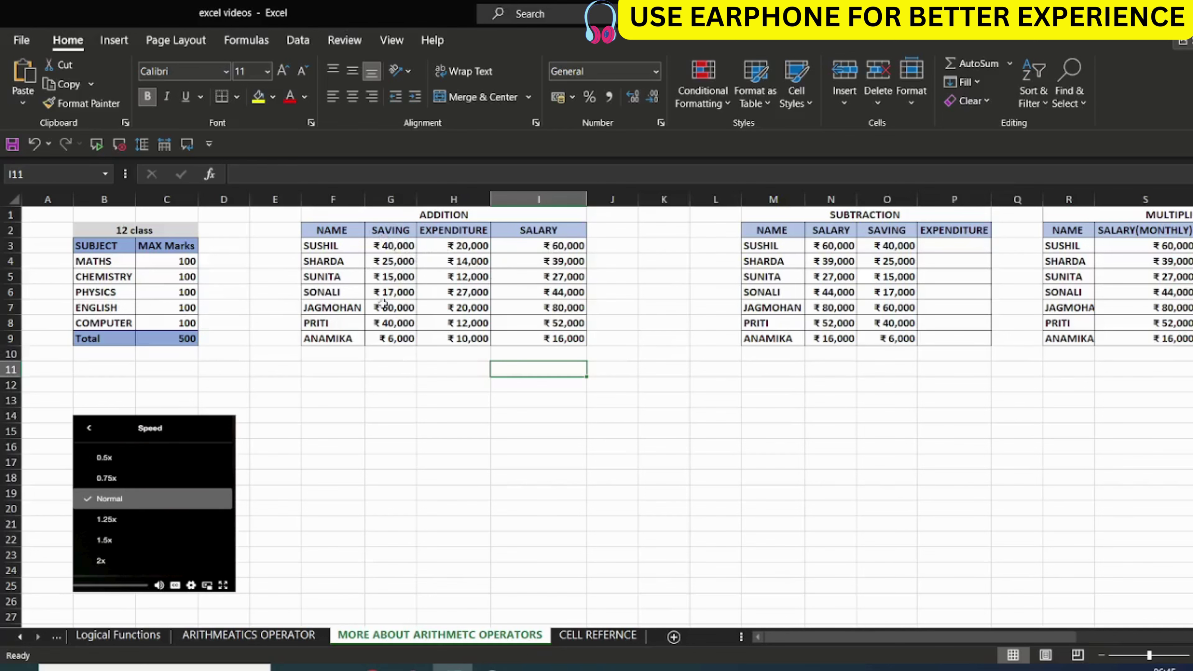
- Widen the SUBTRACTION table's EXPENDITURE column
left_click_drag(897, 642, 1011, 642)
left_click(624, 400)
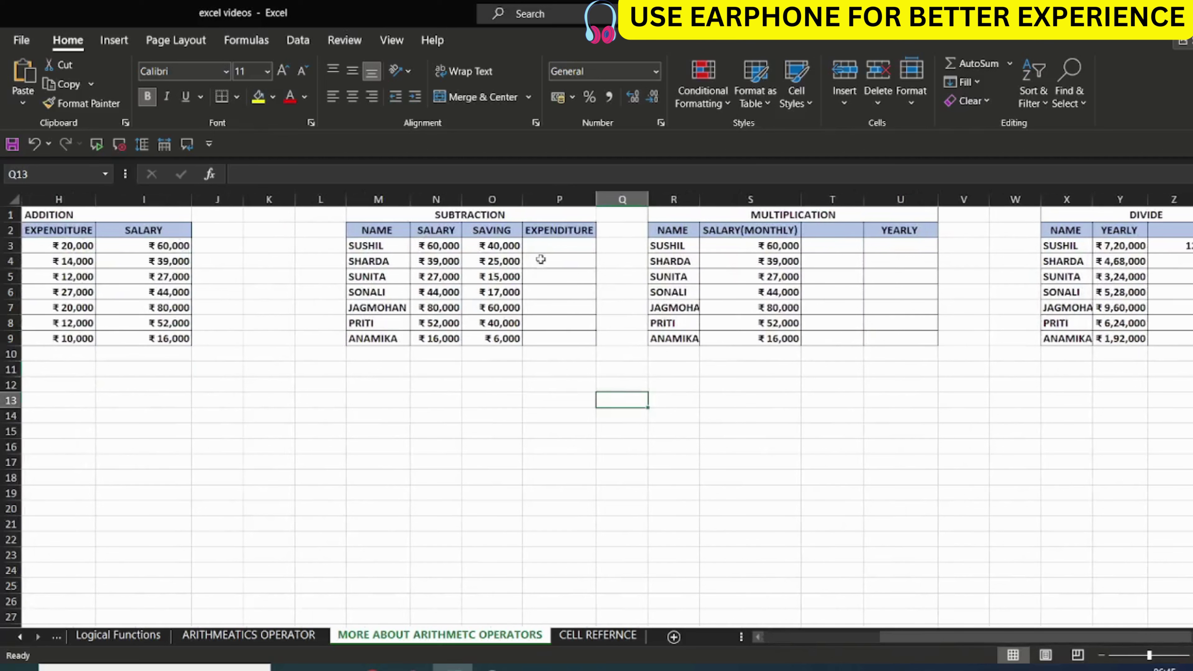
left_click(544, 247)
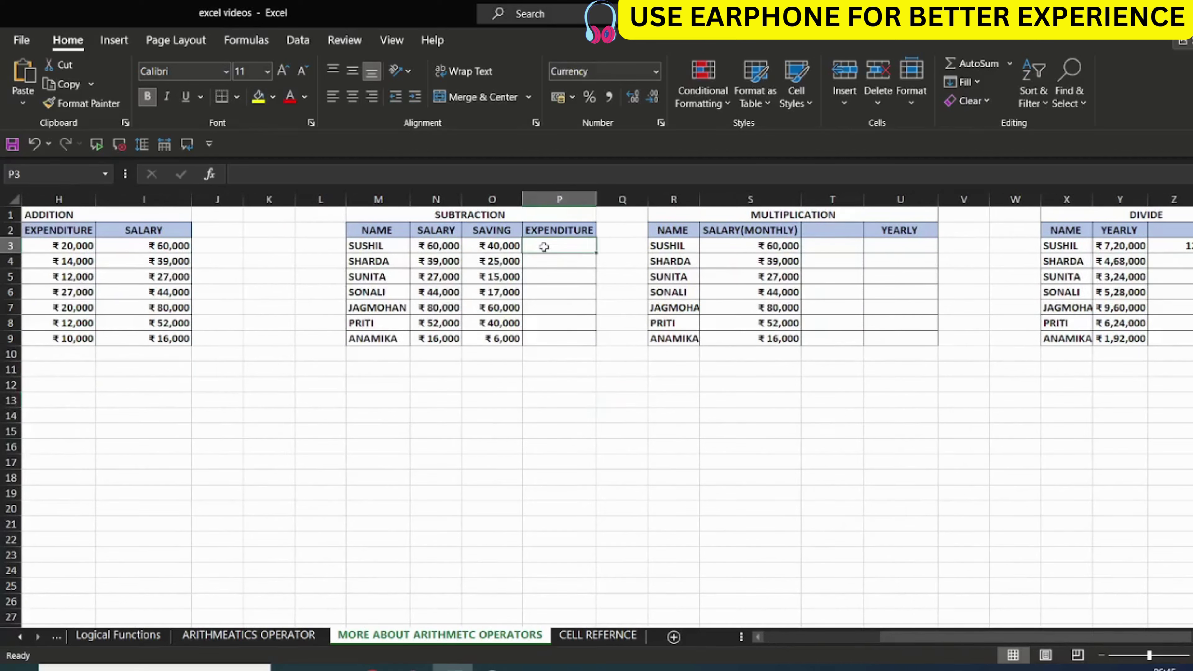
left_click(603, 199)
left_click_drag(596, 198, 622, 198)
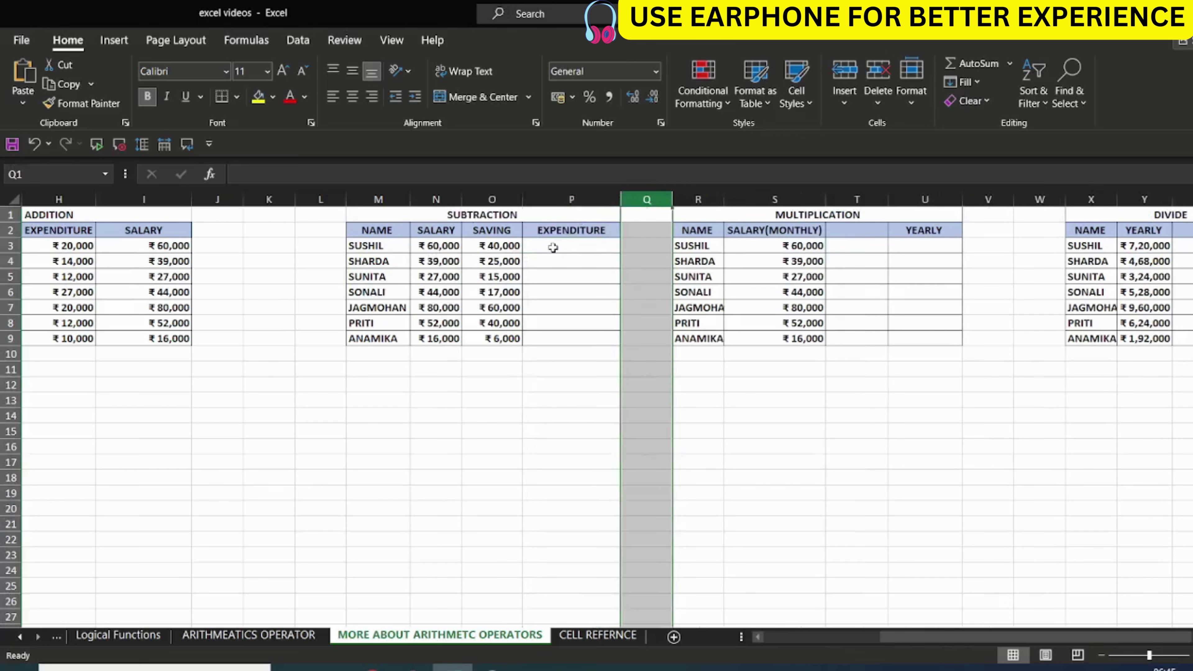
- Enter =N3-O3 in SUSHIL's EXPENDITURE cell P3, subtracting saving from salary
left_click(552, 246)
type("=")
left_click(427, 245)
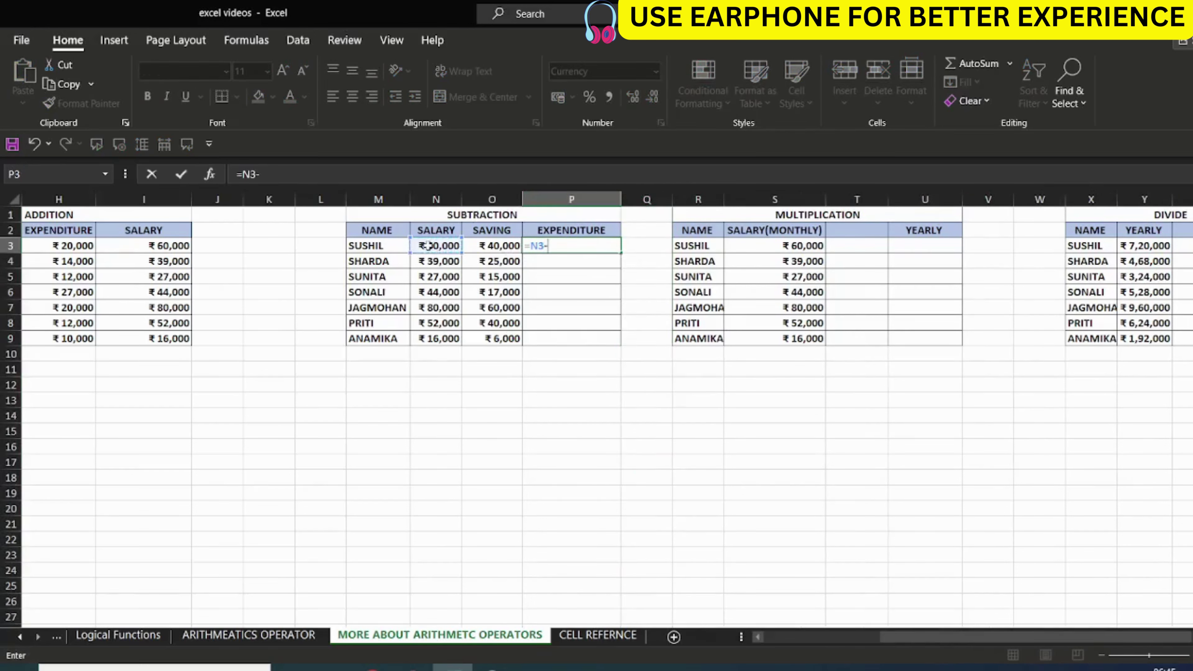
type("-")
left_click(490, 246)
key("Return")
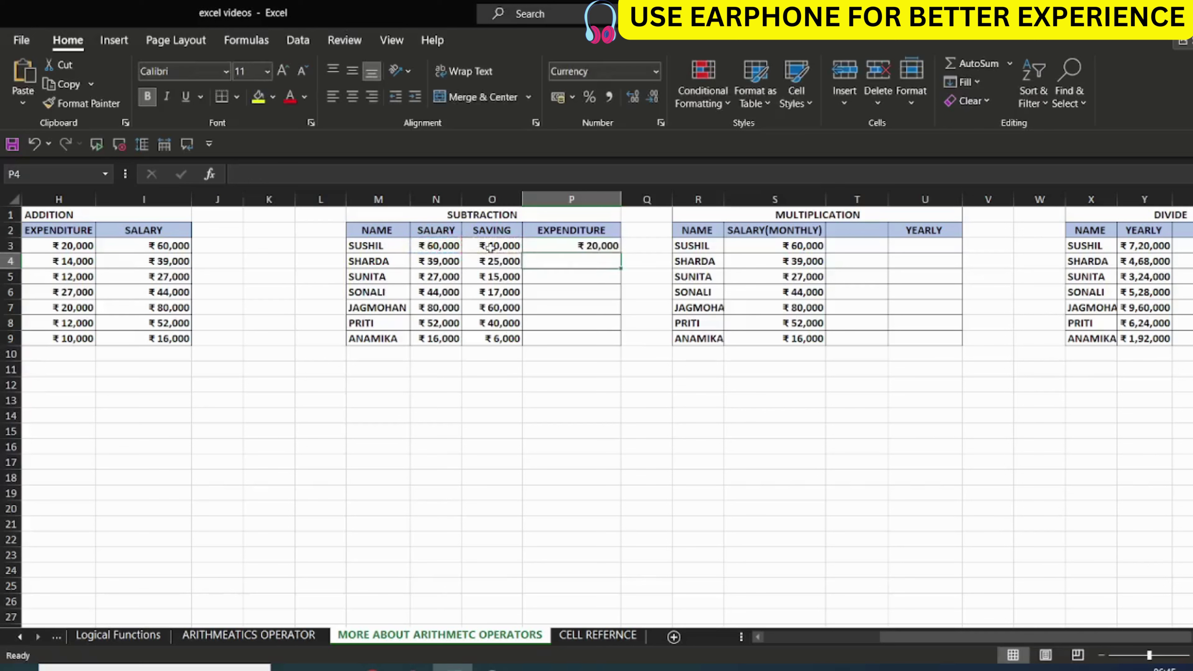
- Copy the subtraction formula down to P9 and verify =N9-O9 for ANAMIKA
left_click(593, 244)
double_click(621, 253)
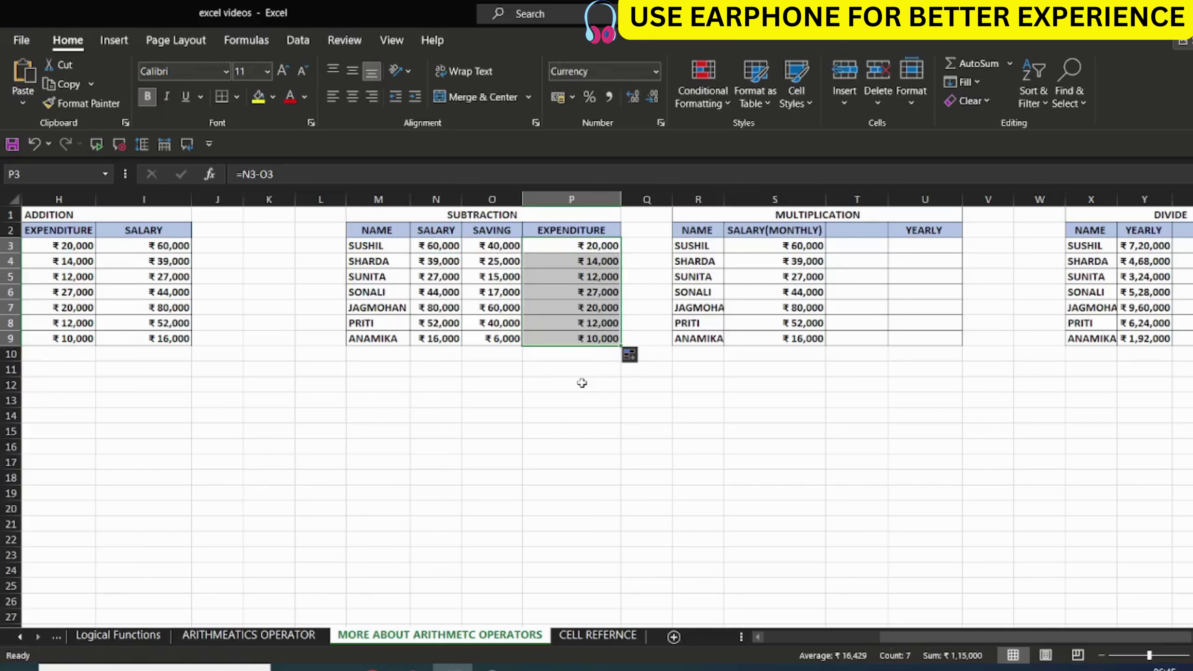
double_click(572, 338)
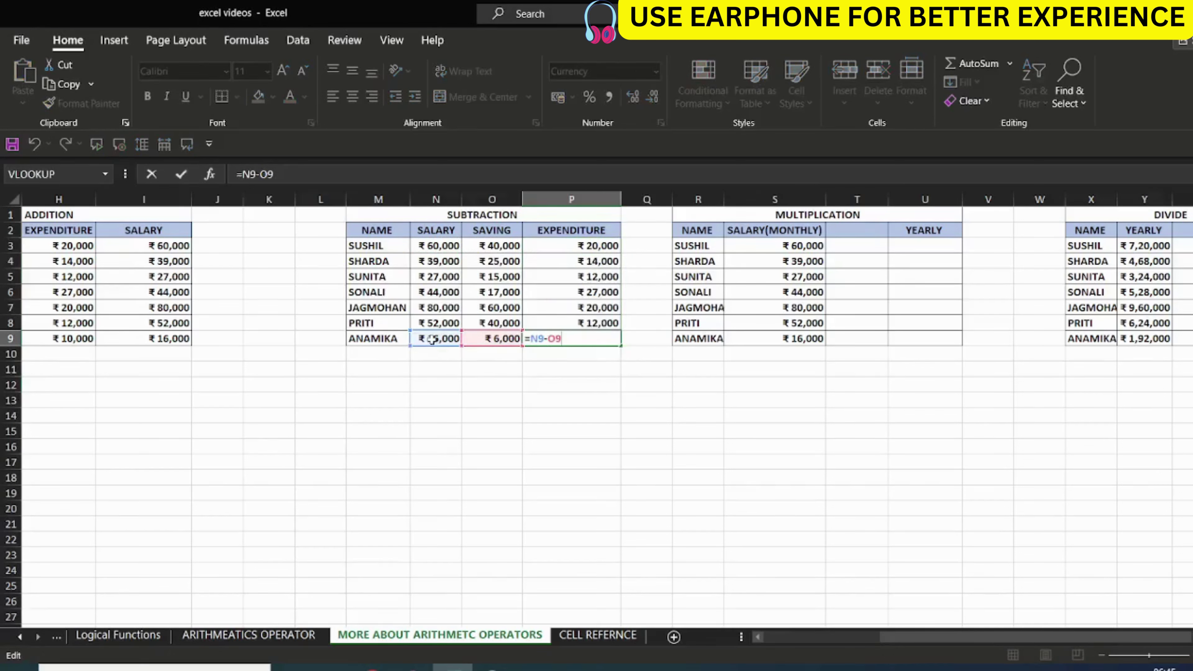
left_click(542, 372)
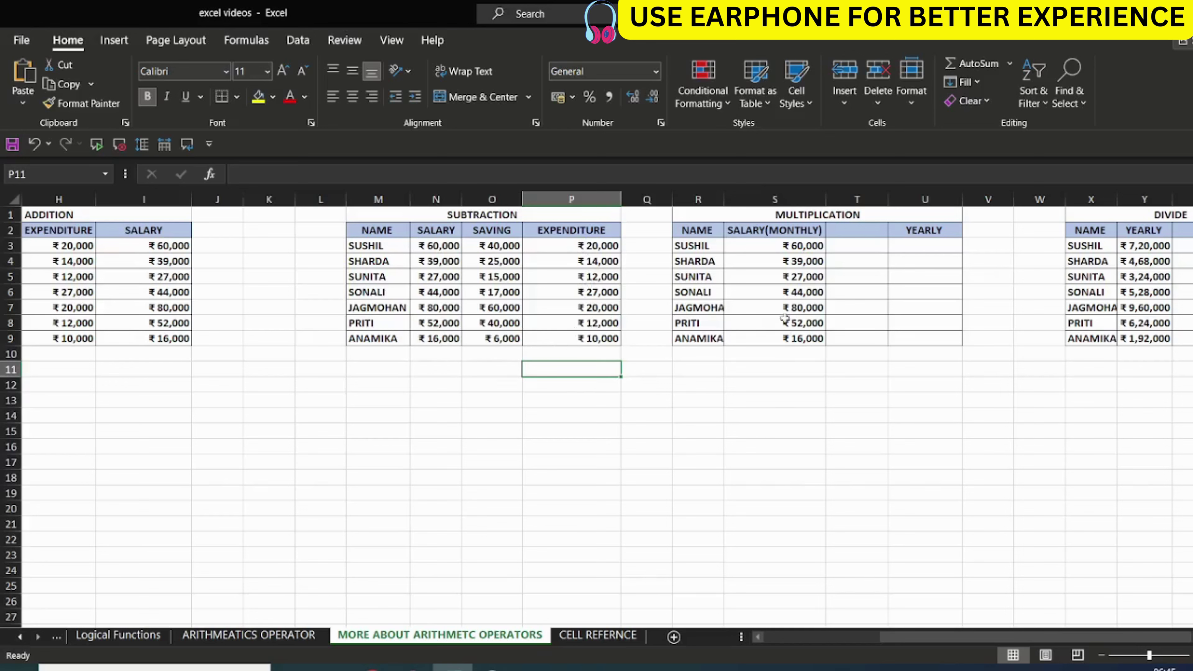
- Enter 12 as the multiplier in T3 beside SUSHIL's monthly salary
left_click(780, 233)
left_click(909, 228)
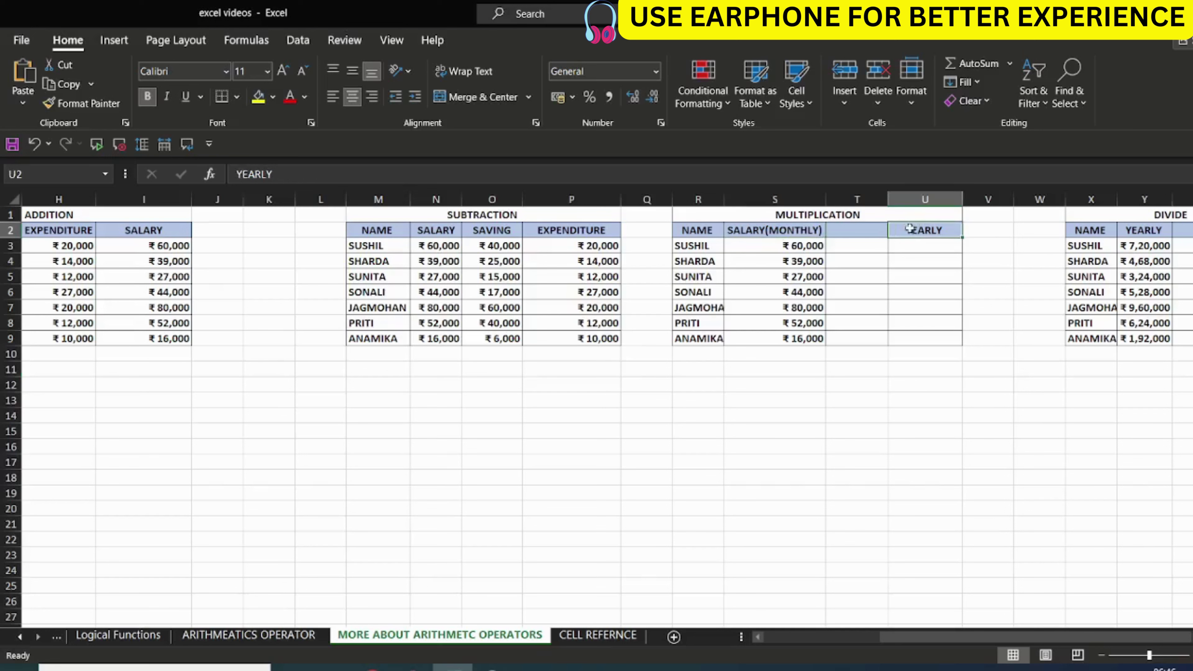
left_click(853, 248)
type("12")
left_click(853, 395)
- Enter =S3*T3 in SUSHIL's YEARLY cell U3
left_click(910, 249)
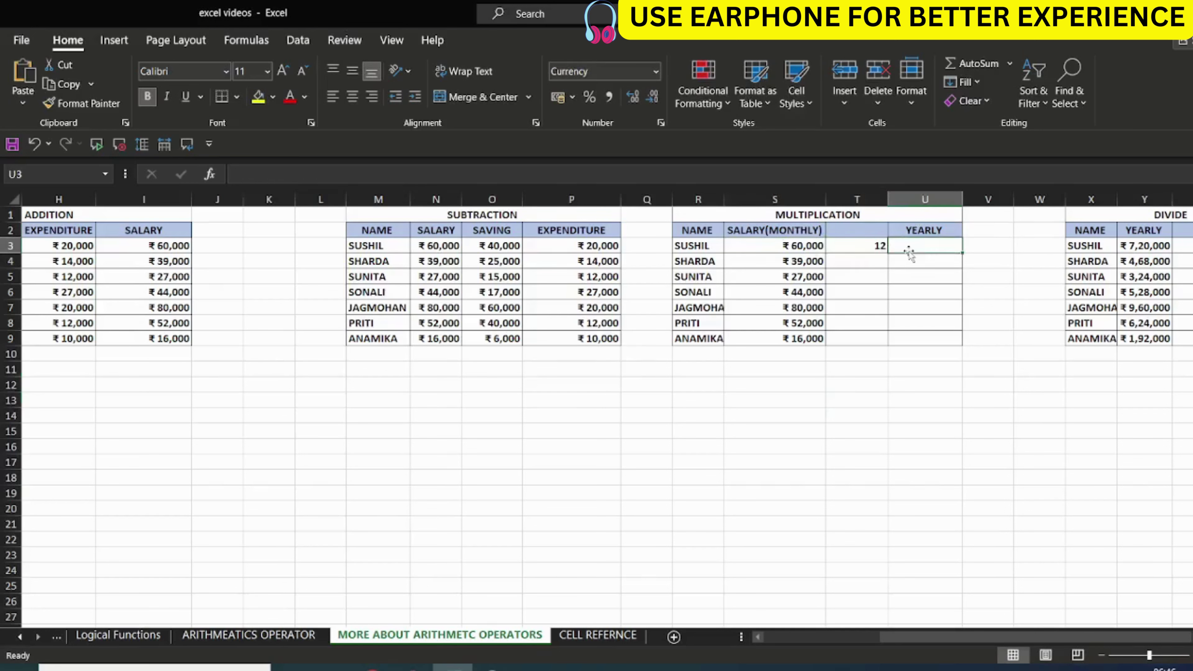
type("=")
left_click(807, 246)
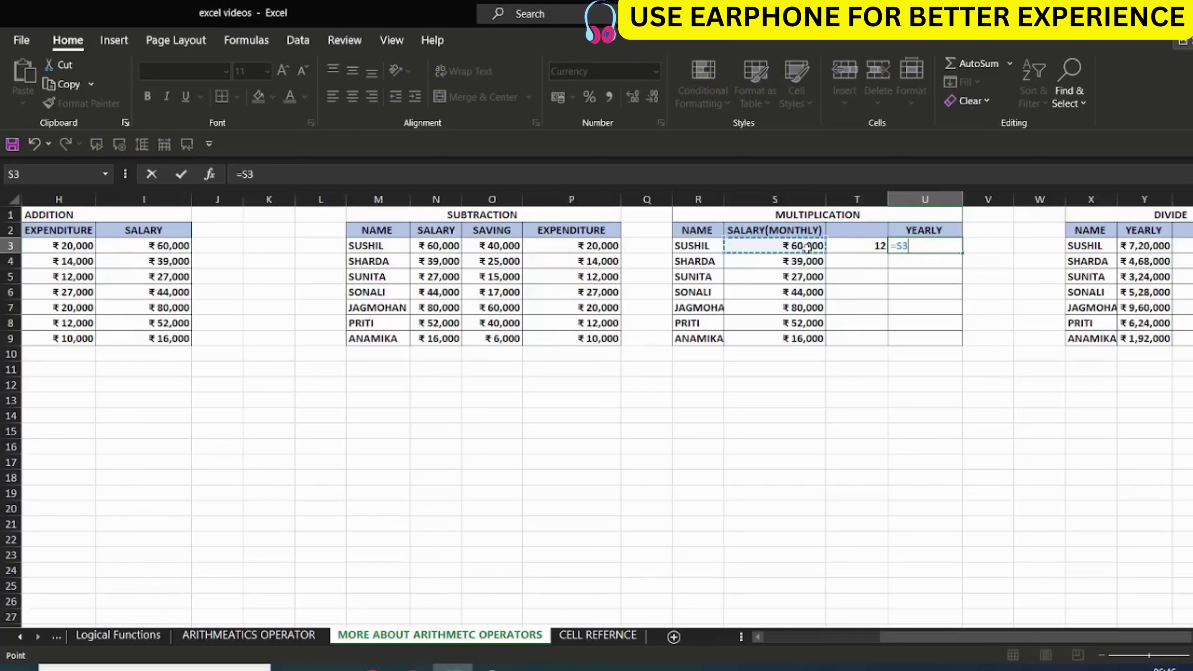
type("*")
left_click(856, 245)
key("Return")
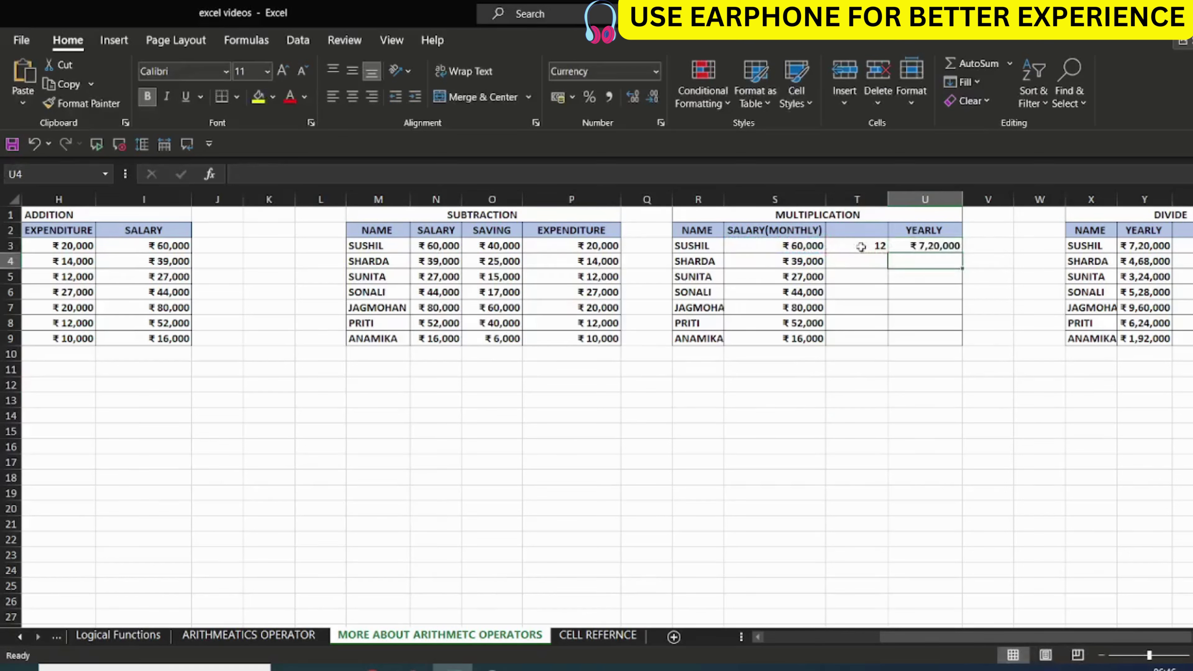
- Copy the yearly formula down to U9 and inspect SHARDA's copied formula
left_click(924, 242)
left_click_drag(965, 254, 963, 346)
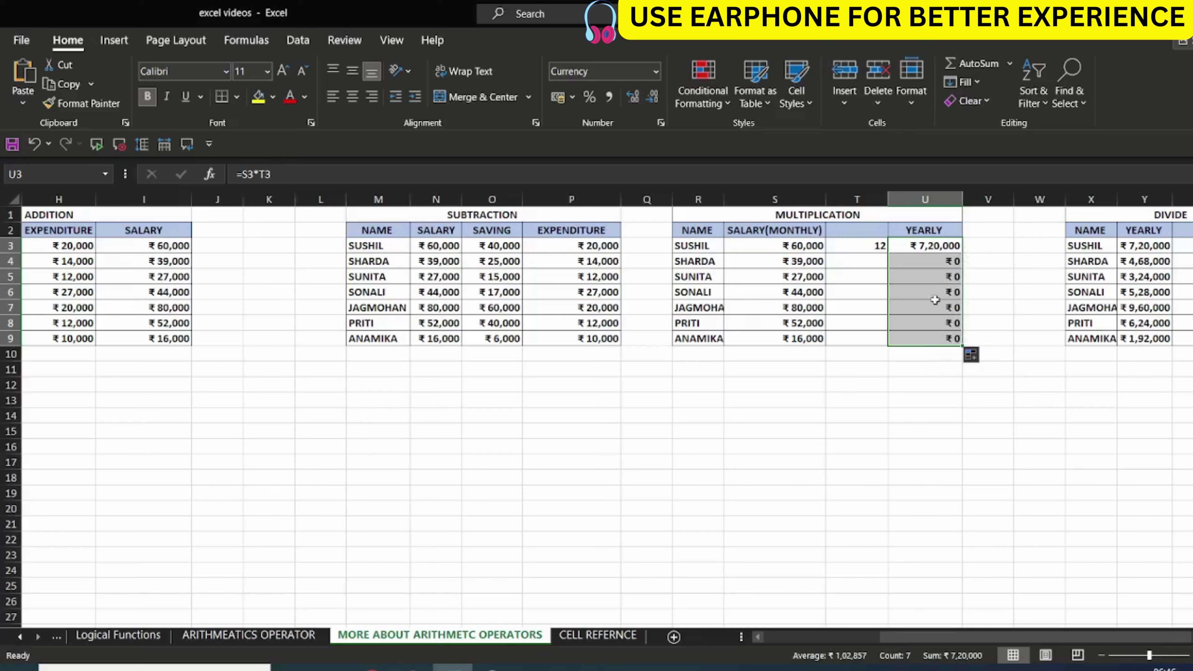
double_click(928, 261)
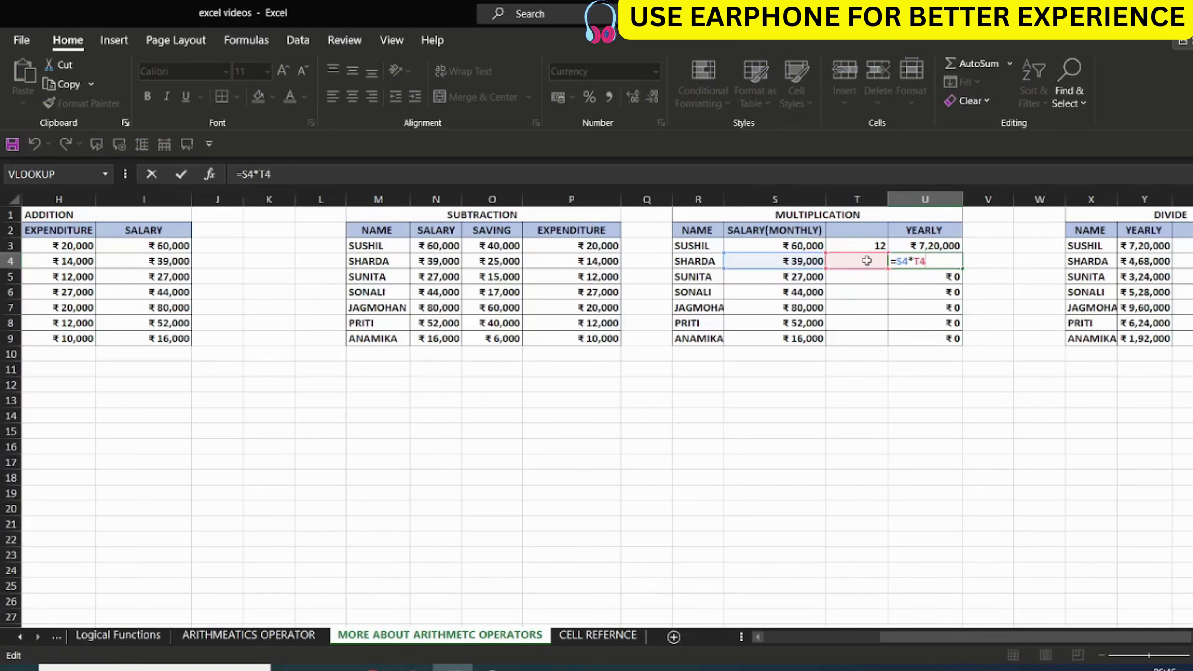
key("Return")
- Paste the 12 multiplier into the other rows, then undo it and cancel the copy
left_click(878, 248)
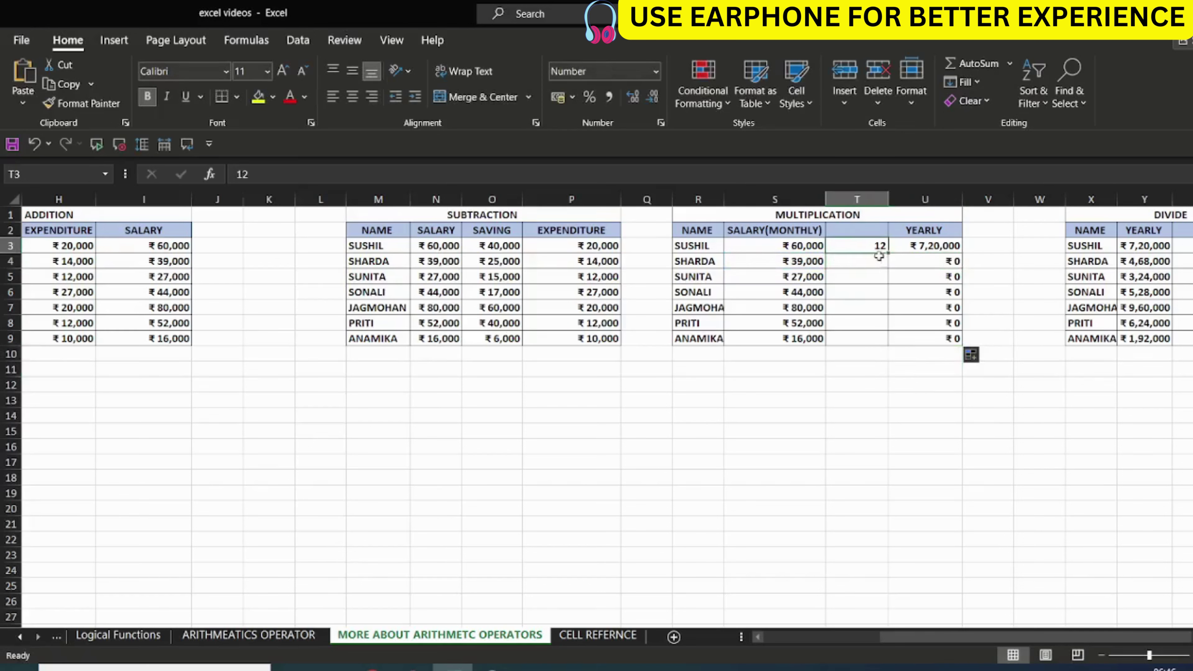
key("ctrl+c")
left_click_drag(877, 262, 872, 337)
key("ctrl+v")
left_click(868, 382)
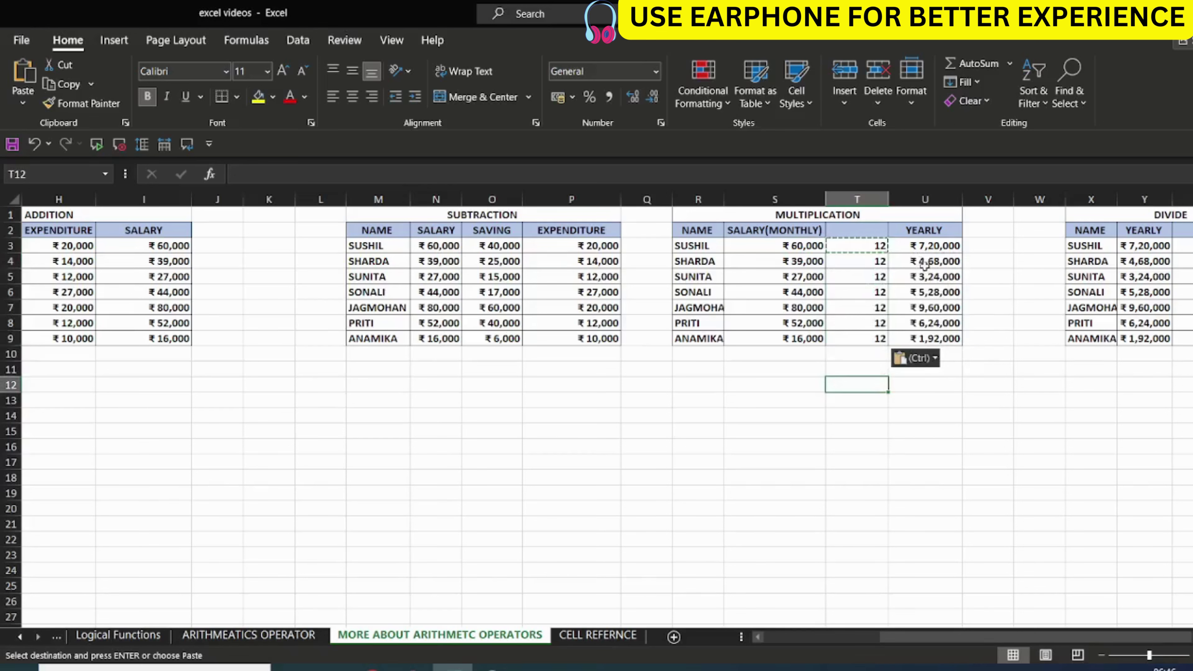
key("ctrl+z")
left_click(871, 352)
left_click(864, 400)
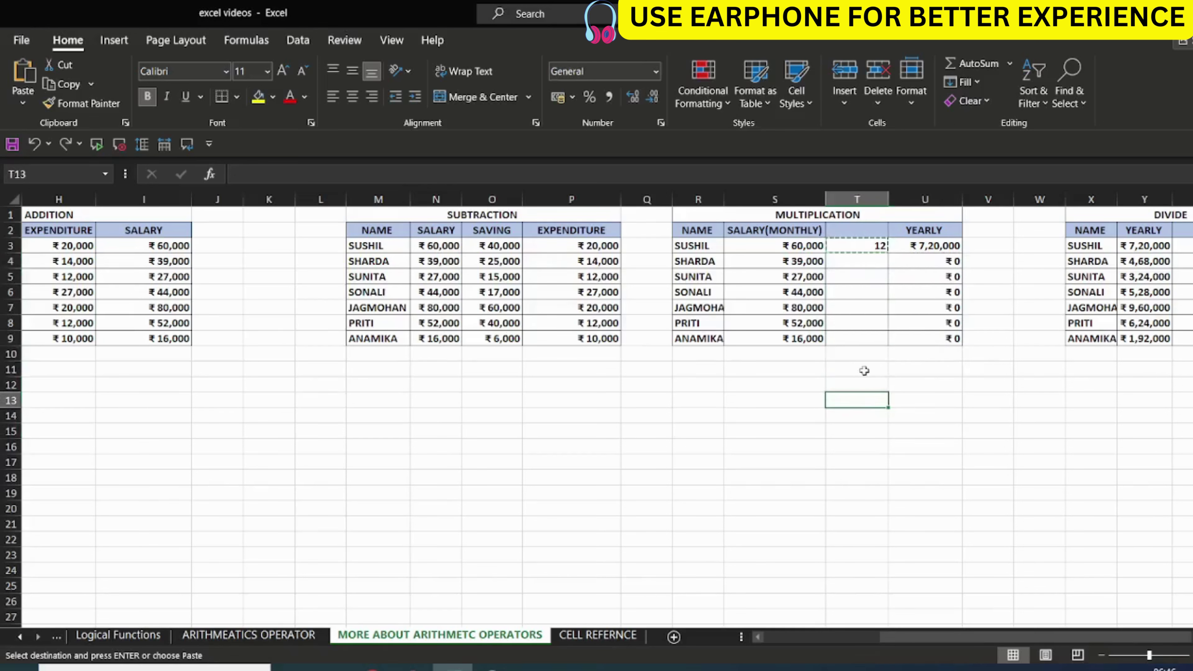
key("Escape")
- Re-enter the YEARLY formulas for SUSHIL, SHARDA and SUNITA: ₹7,20,000, ₹4,68,000, ₹3,24,000
left_click(866, 245)
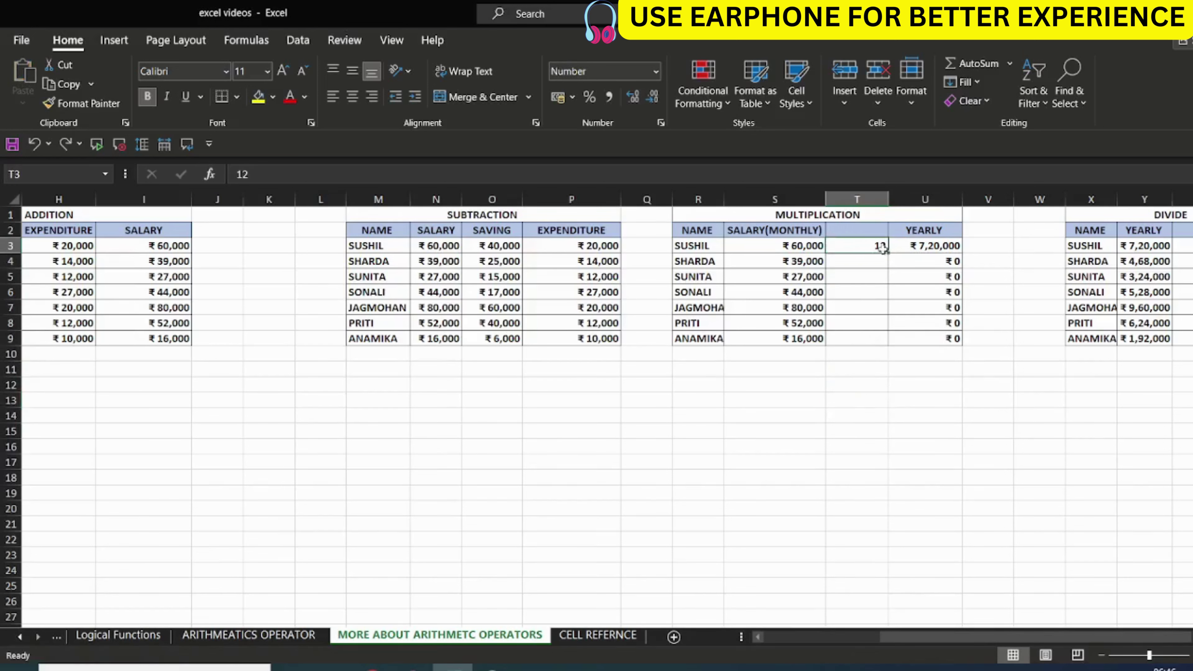
double_click(915, 247)
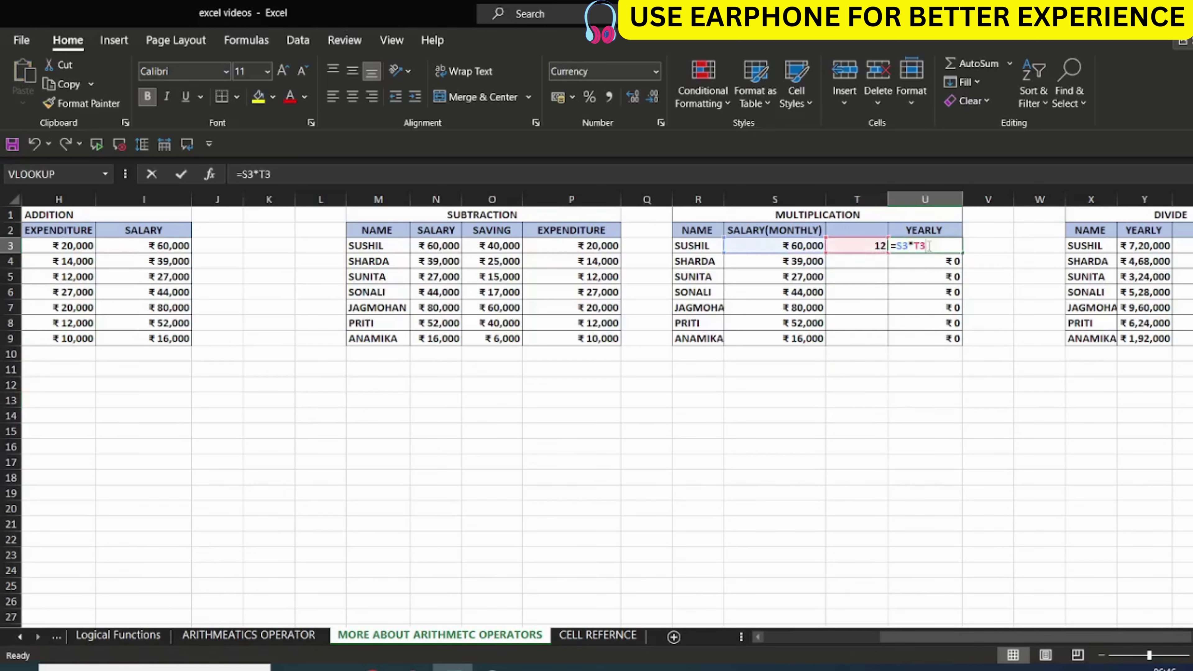
key("Return")
double_click(912, 260)
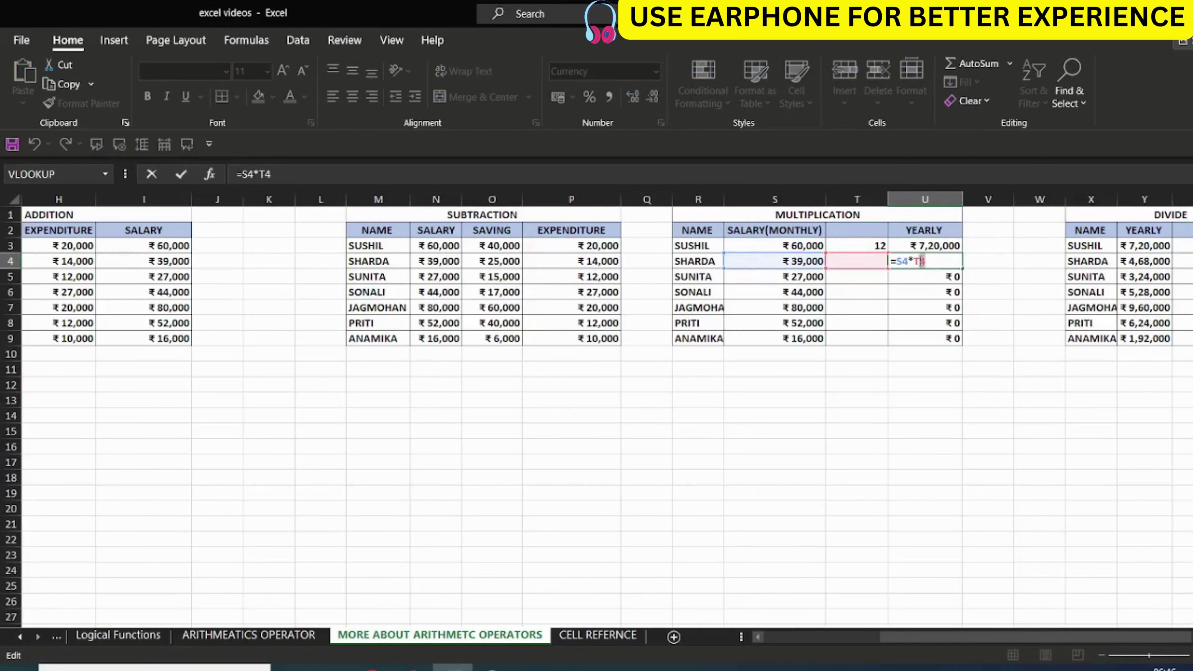
key("Return")
double_click(932, 276)
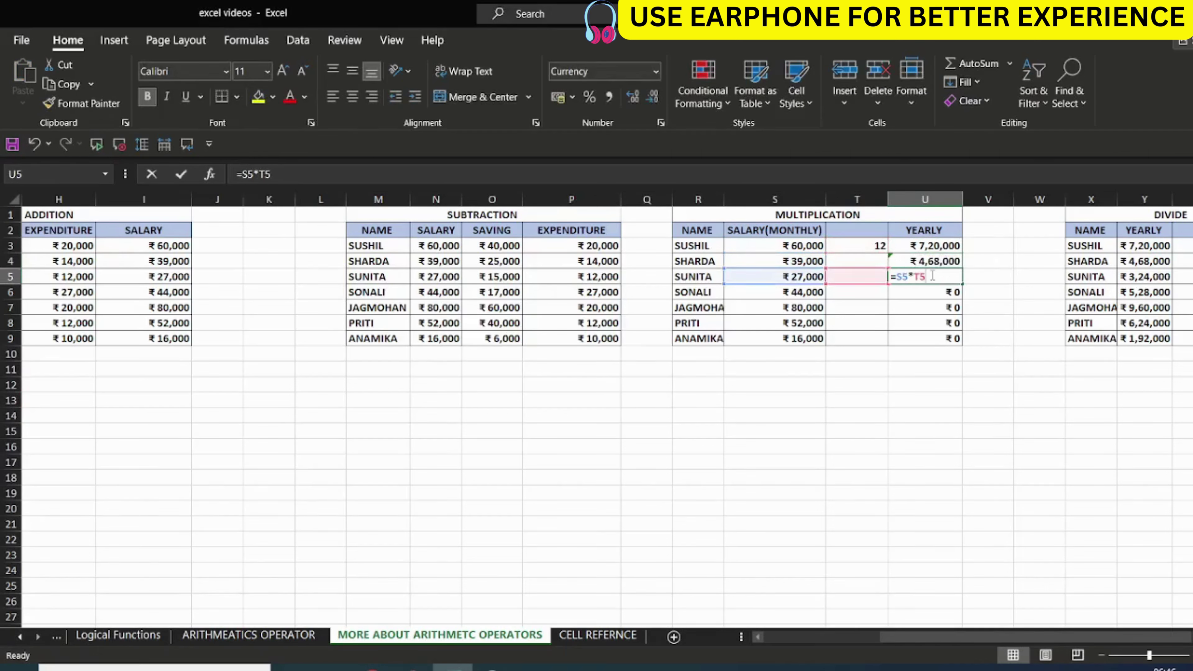
key("Return")
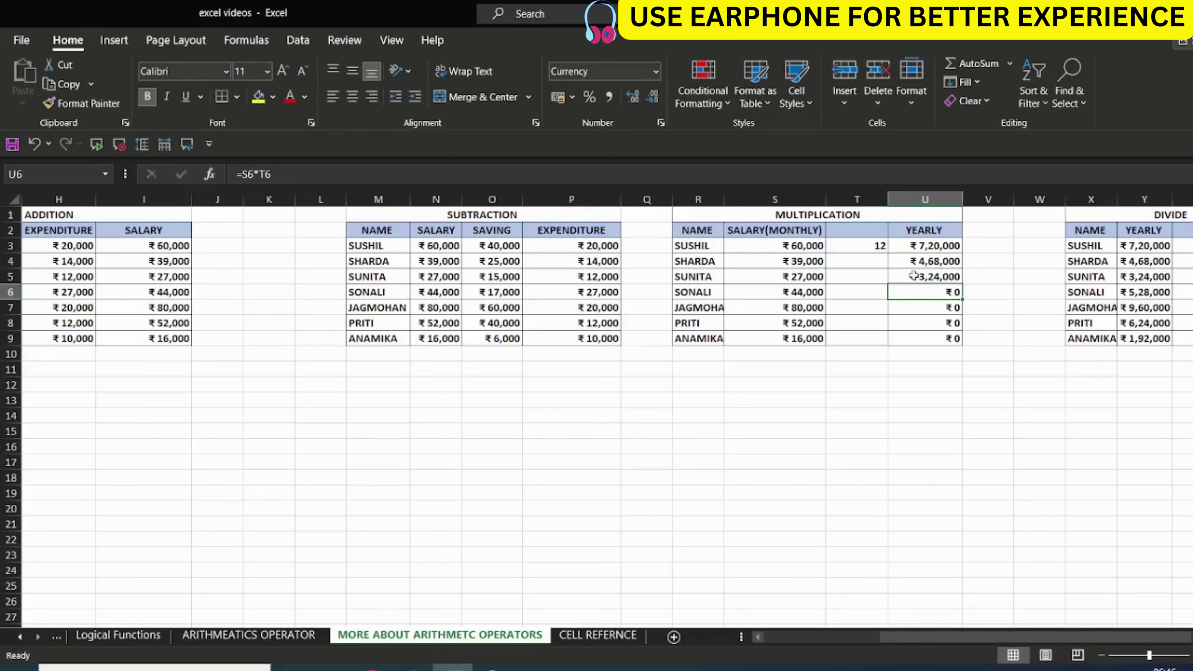
left_click(872, 245)
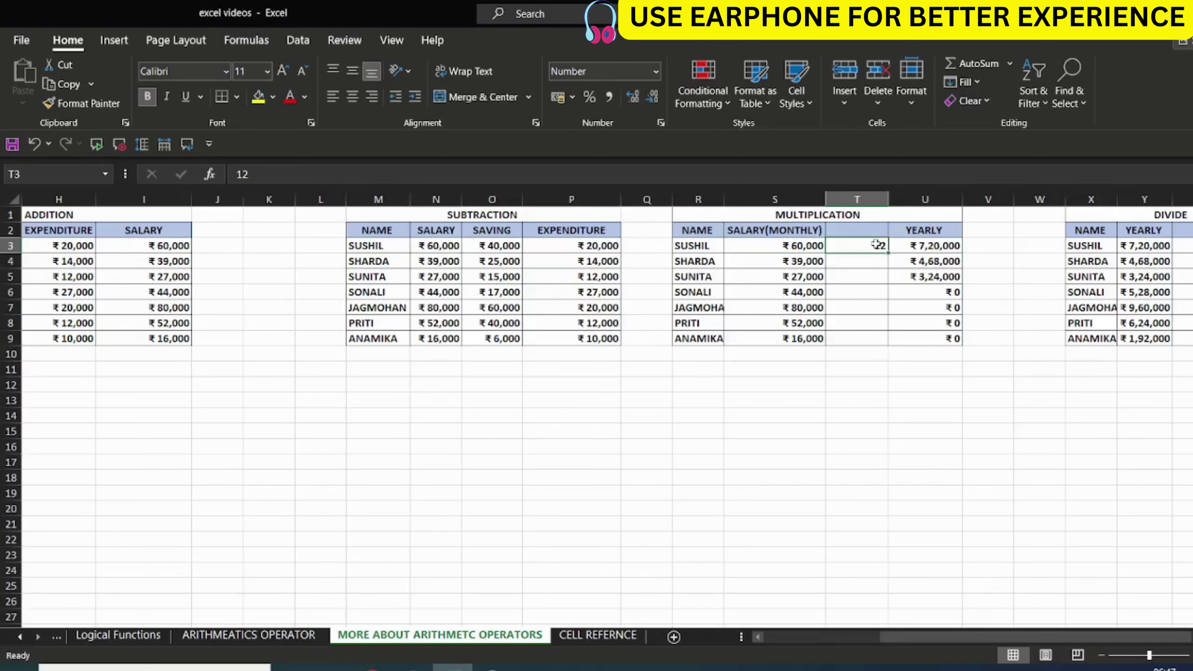
- Copy the 12 multiplier into T4:T9 so every row gets a yearly value
key("ctrl+c")
left_click_drag(871, 262, 858, 338)
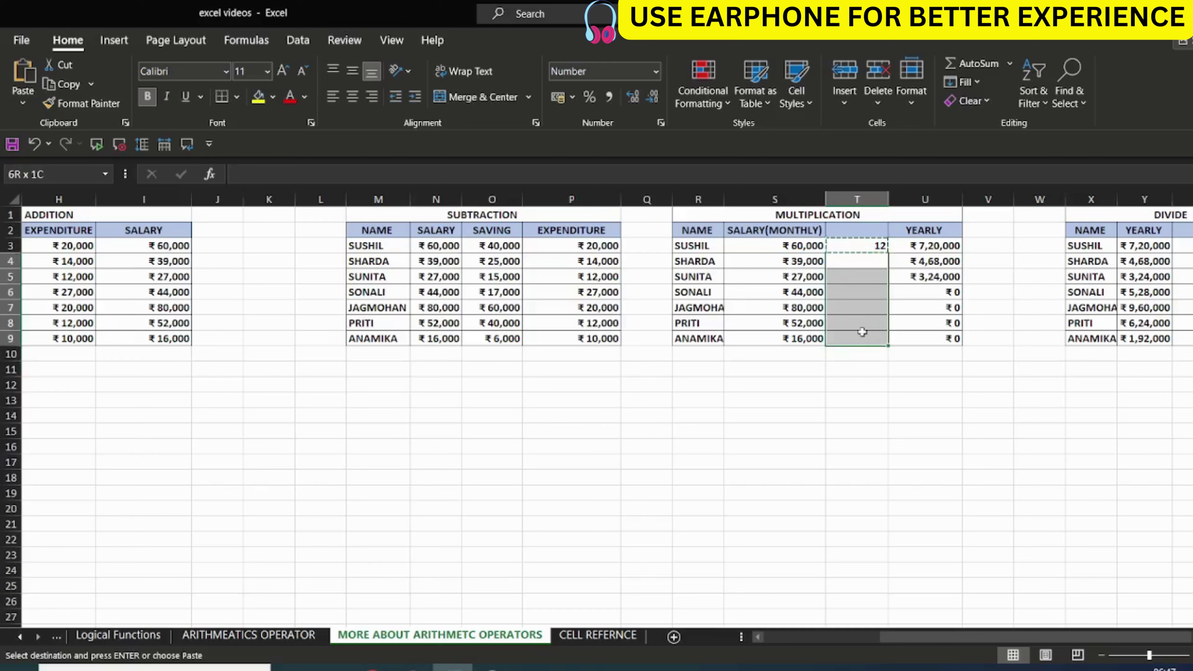
key("ctrl+v")
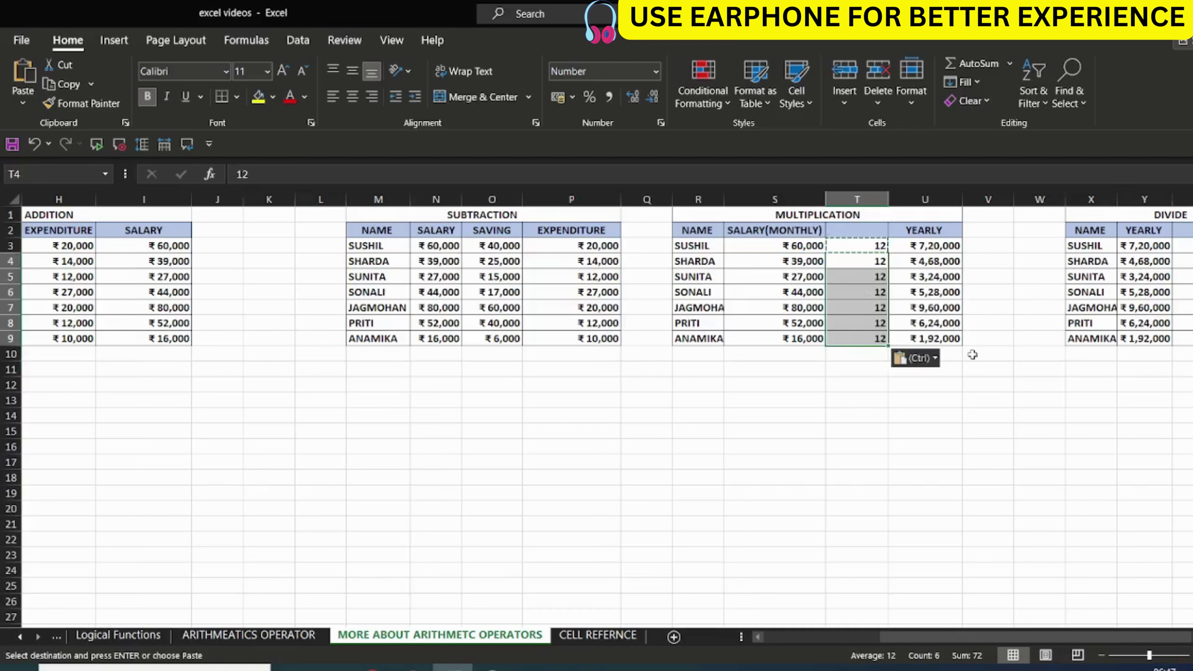
- Open SUSHIL's yearly formula =S3*T3 to show its coloured S3 and T3 references
double_click(881, 246)
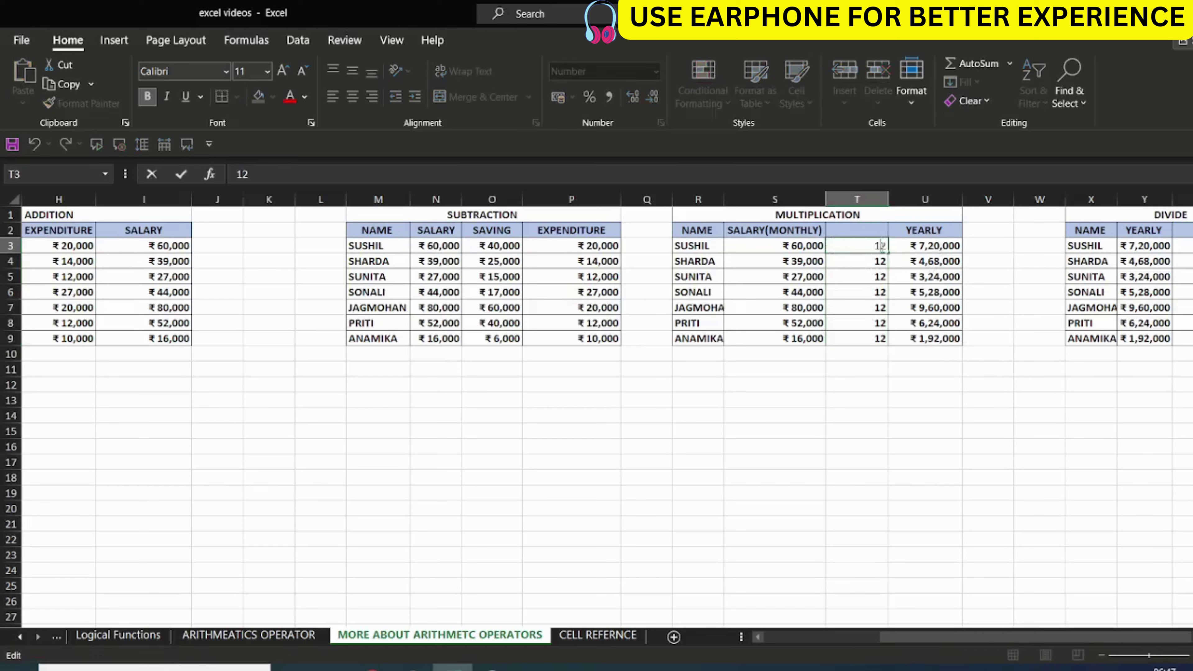
double_click(932, 249)
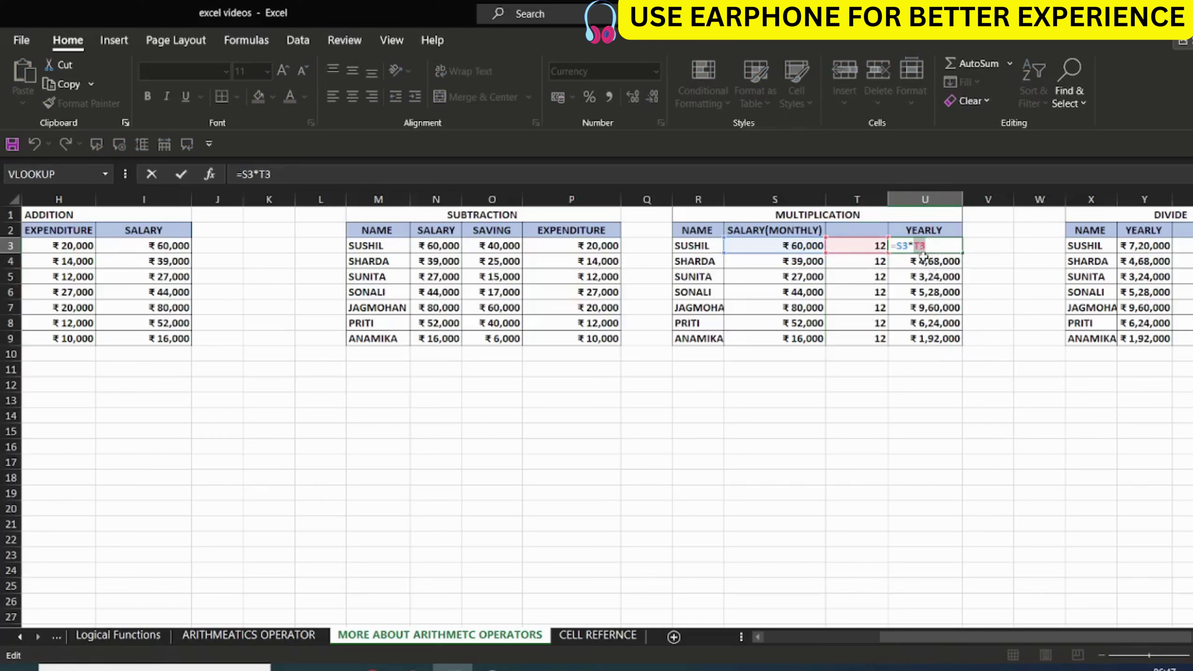
key("Escape")
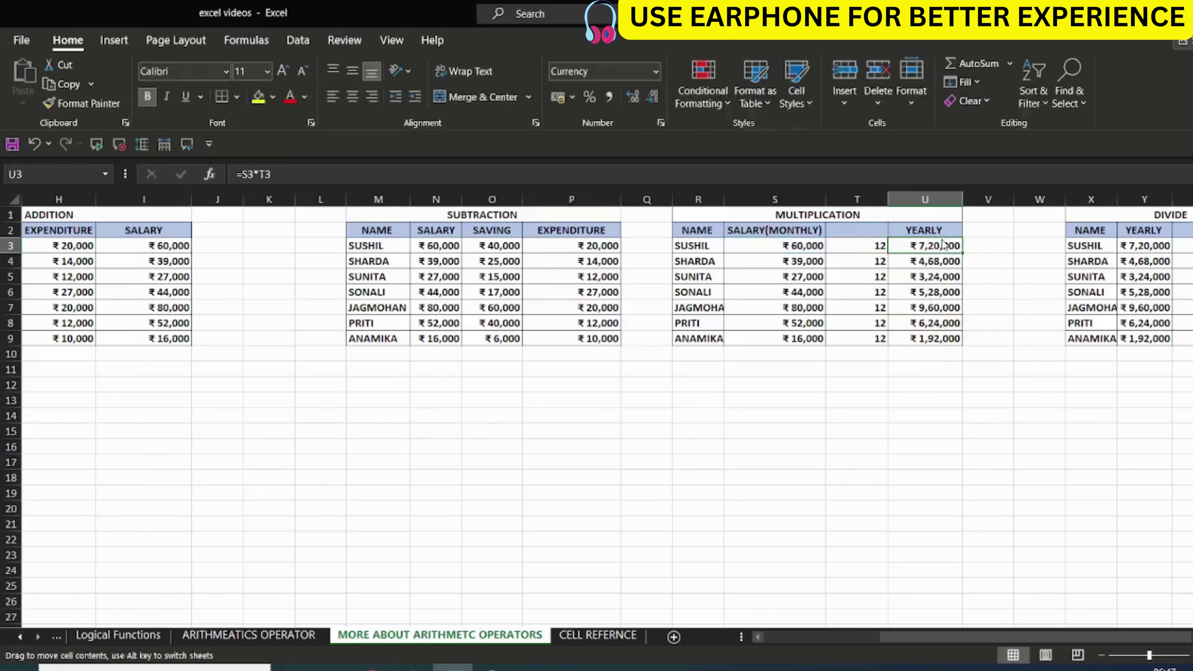
double_click(941, 247)
double_click(921, 249)
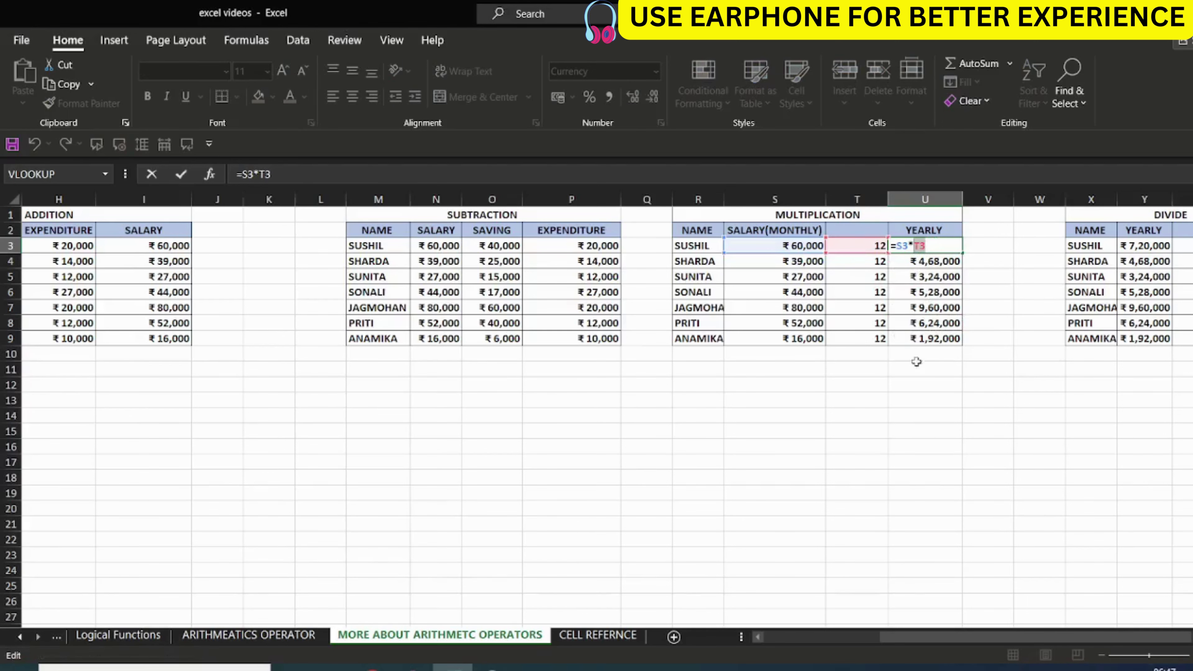
left_click_drag(887, 637, 904, 637)
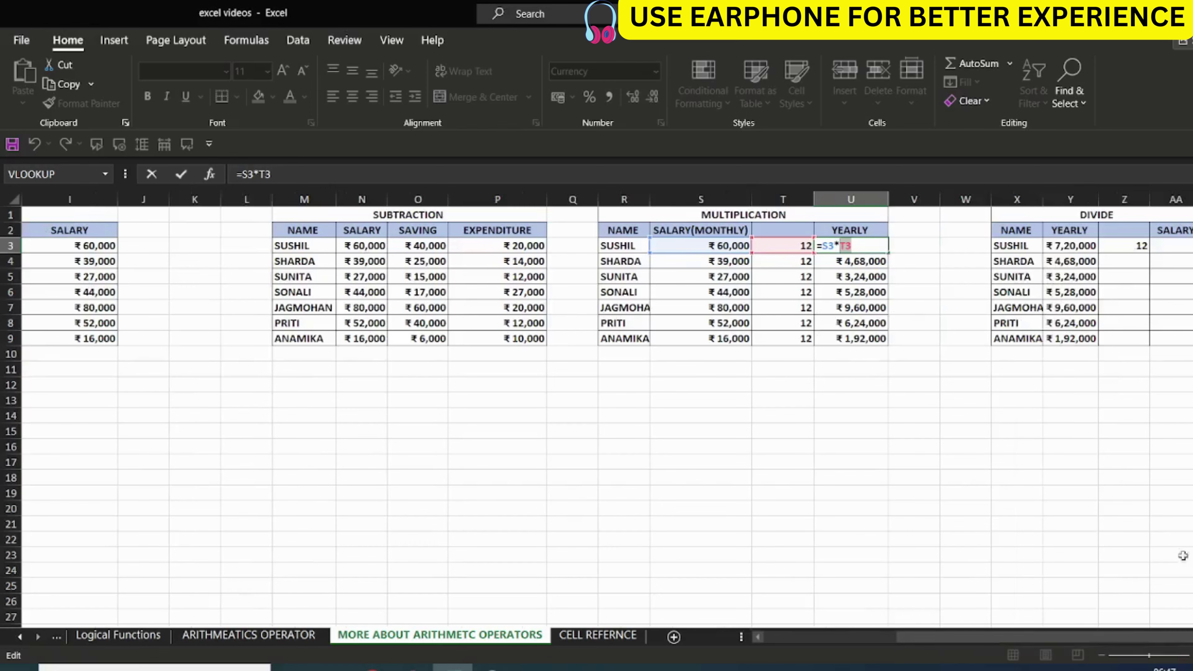
- Glance at the CELL REFERNCE sheet, then return and scroll right to the DIVIDE table
left_click(597, 636)
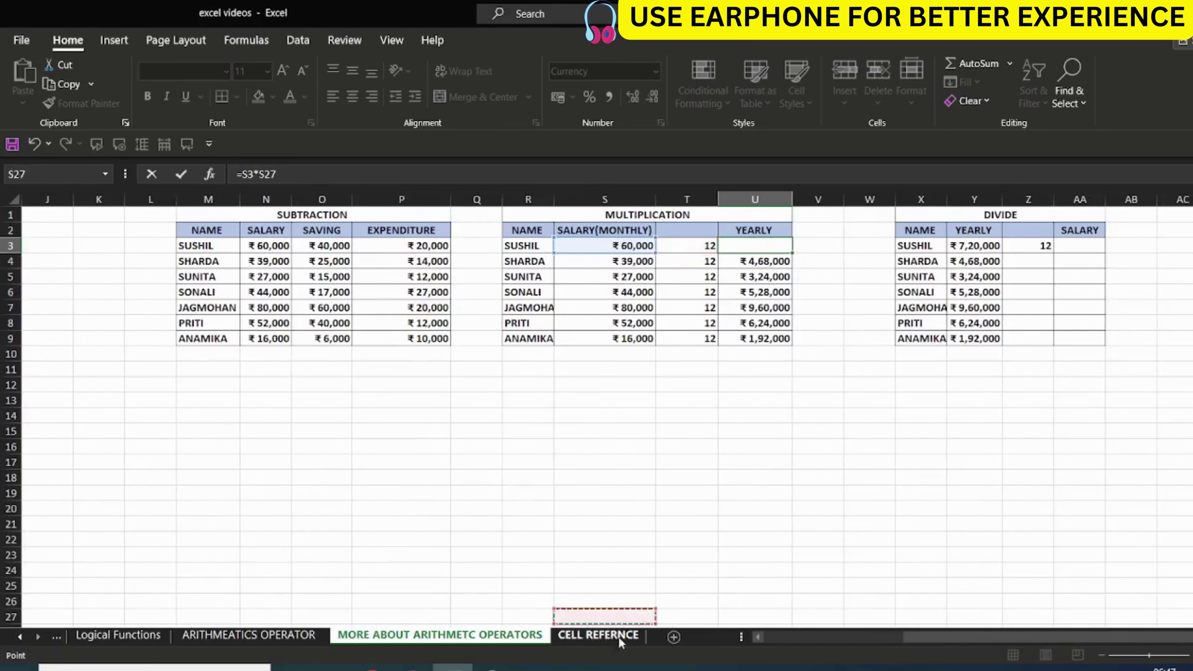
key("Escape")
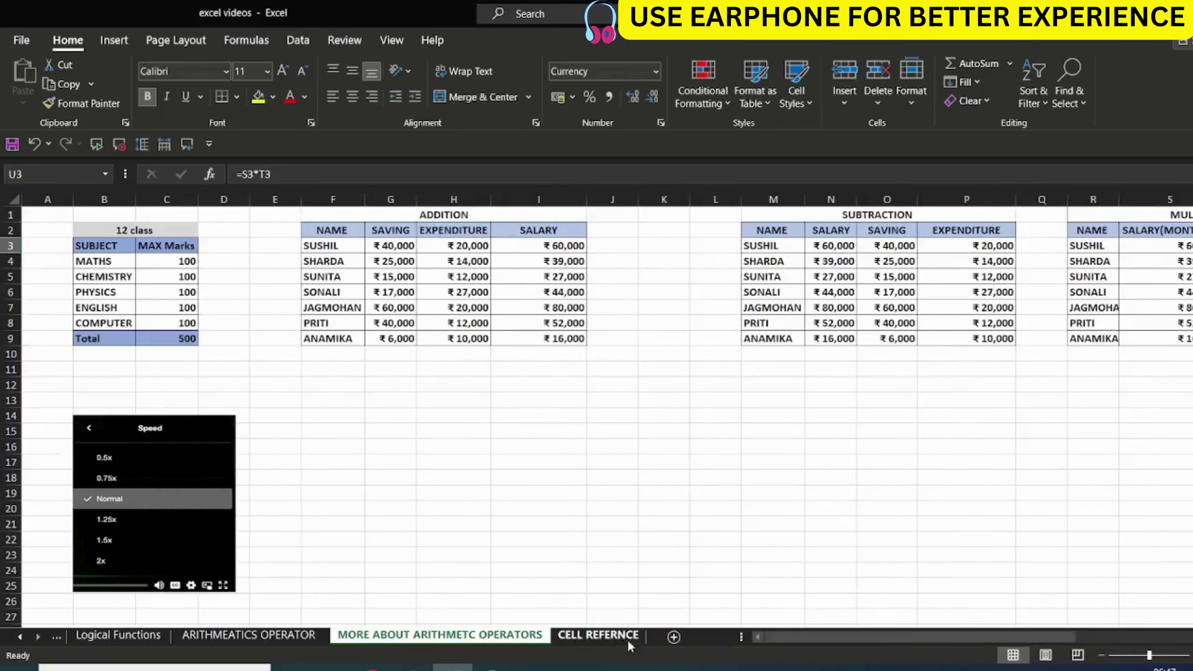
scroll(140, 350, "left", 10)
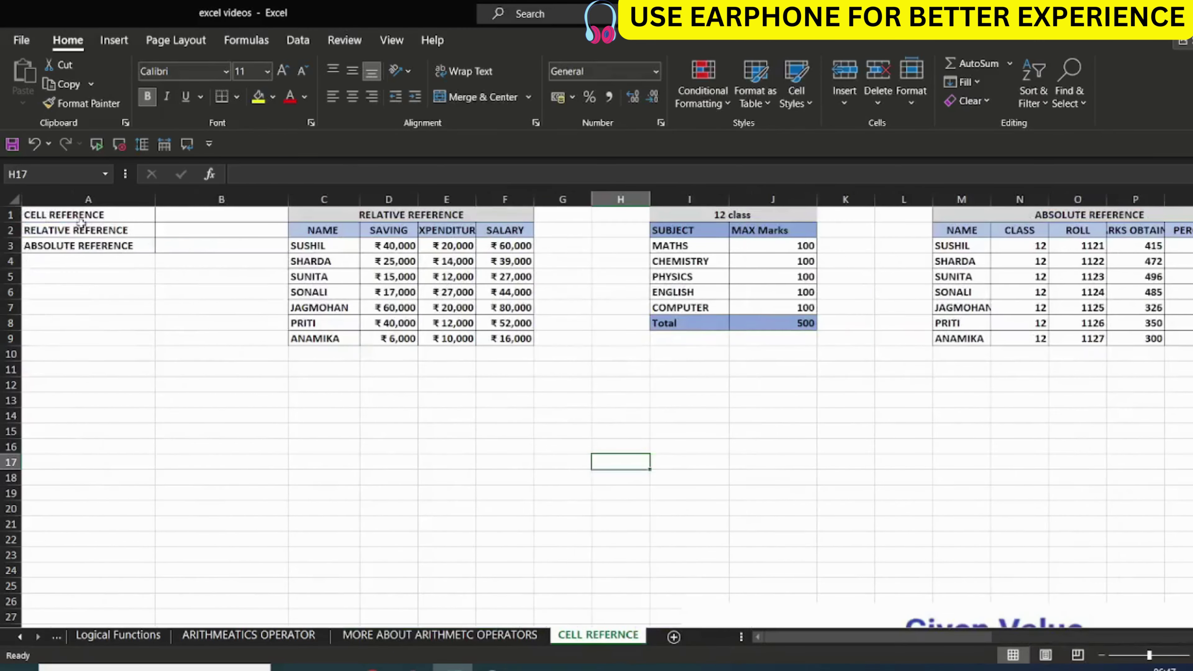
left_click_drag(81, 221, 83, 245)
left_click(505, 635)
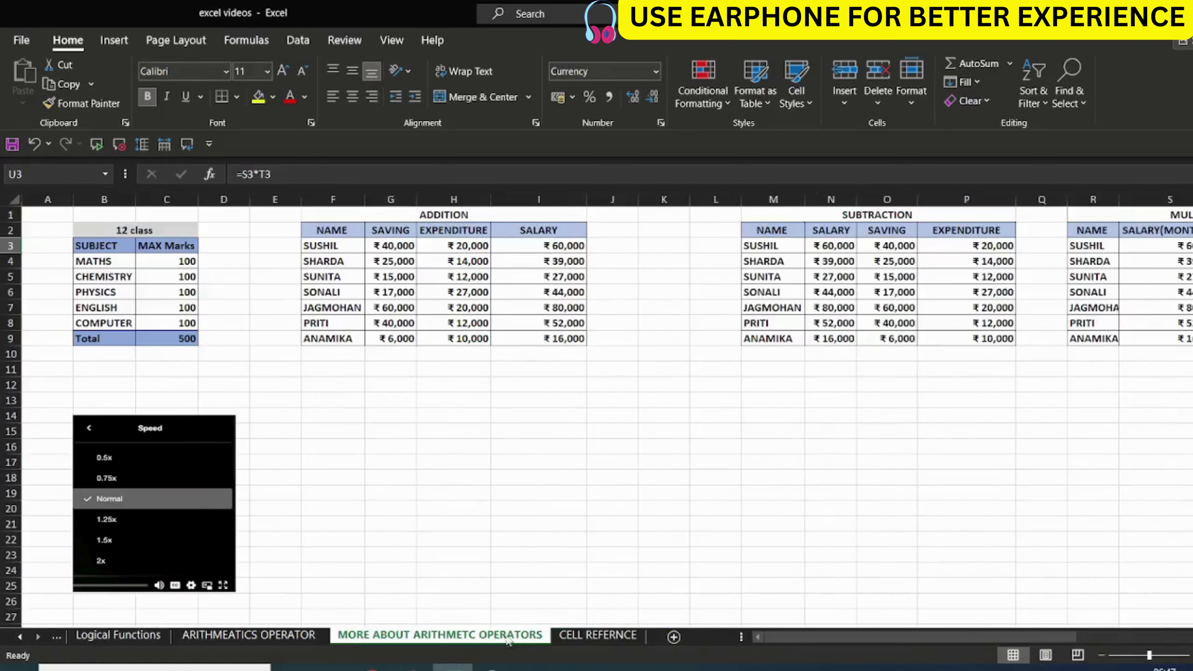
scroll(1089, 611, "right", 5)
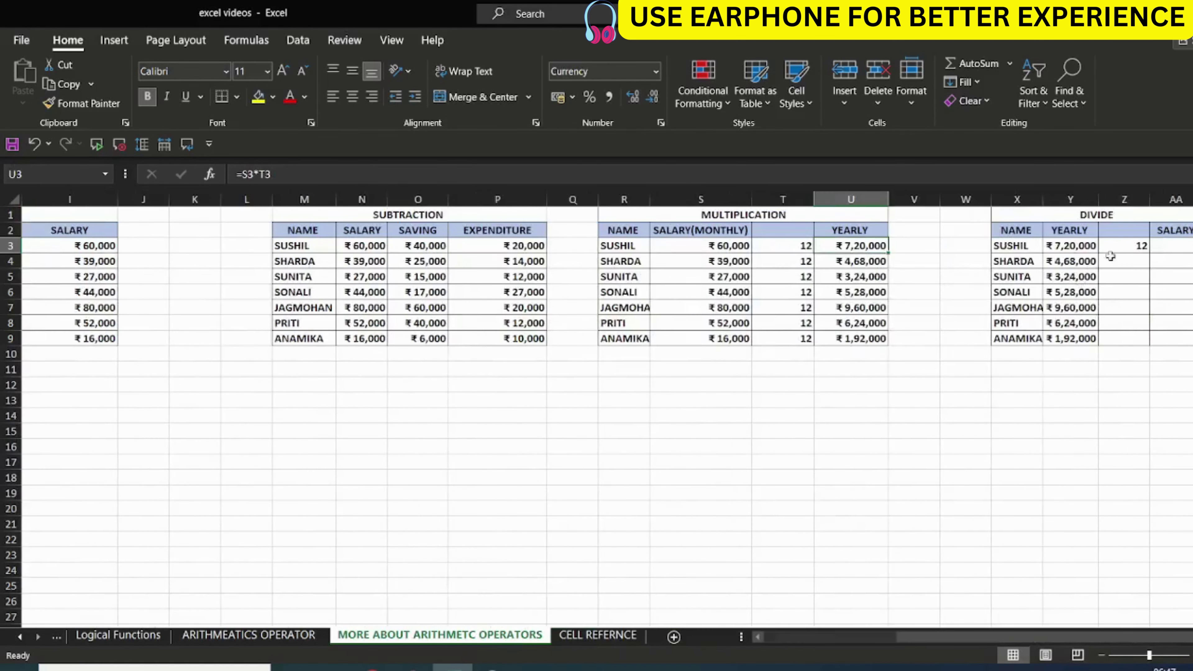
scroll(1132, 443, "right", 3)
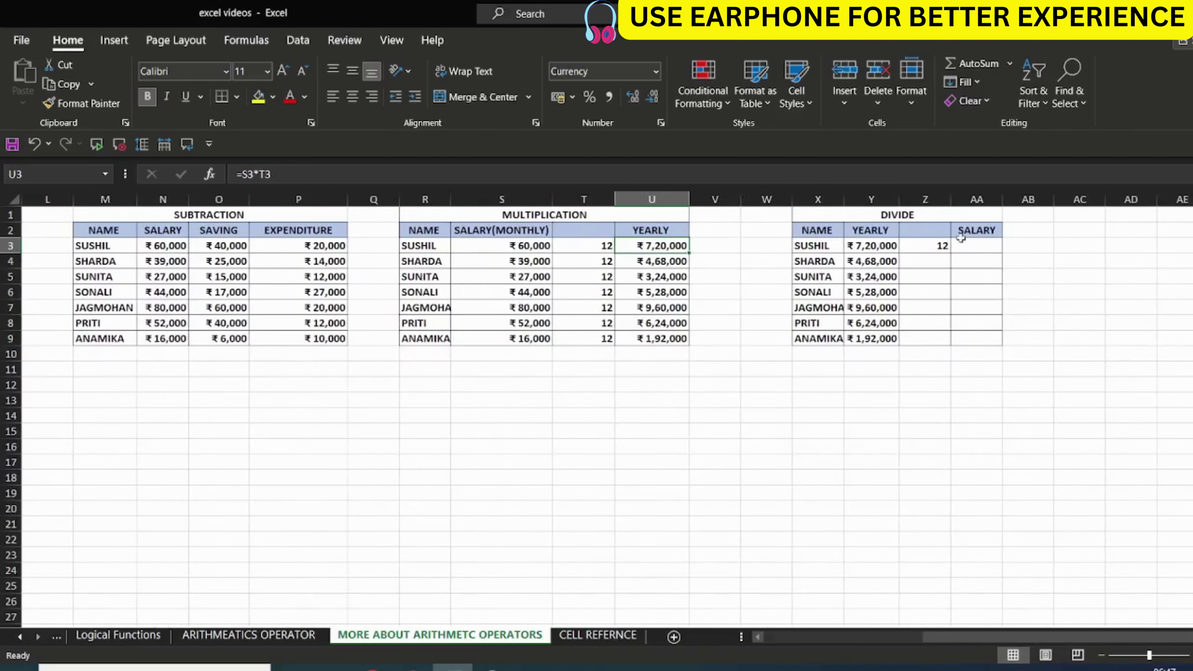
- Widen column AA and enter =Y3/Z3 in AA3, dividing the yearly amount by 12
left_click_drag(998, 199, 1043, 199)
left_click(996, 246)
type("=")
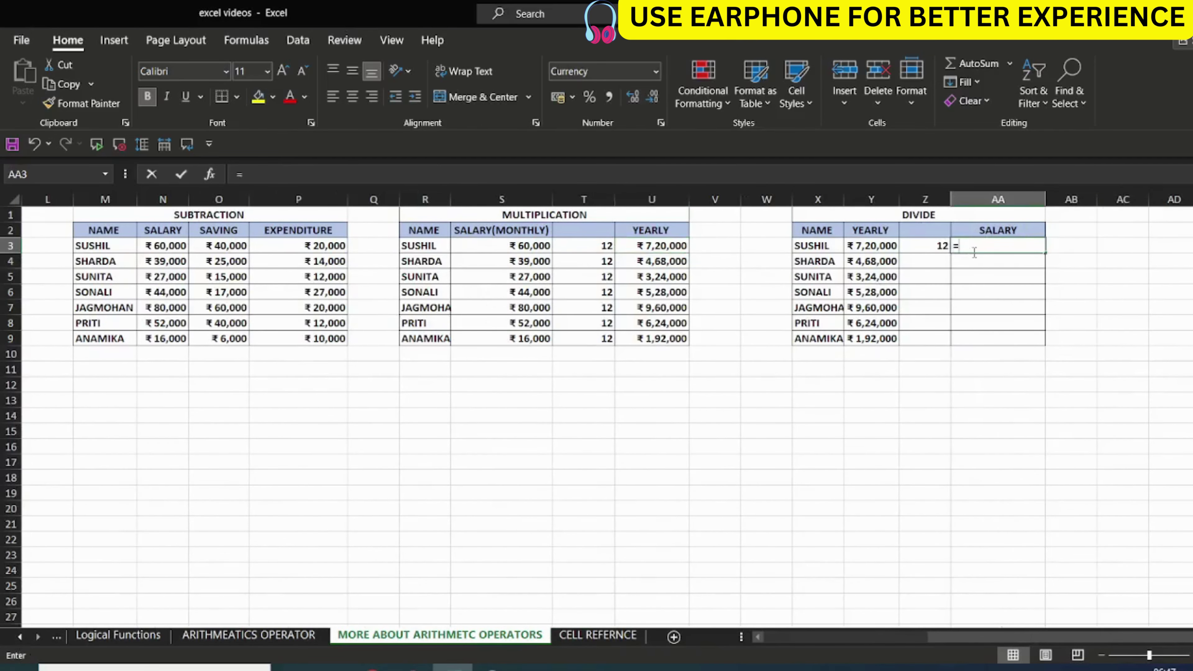
left_click(861, 249)
type("/")
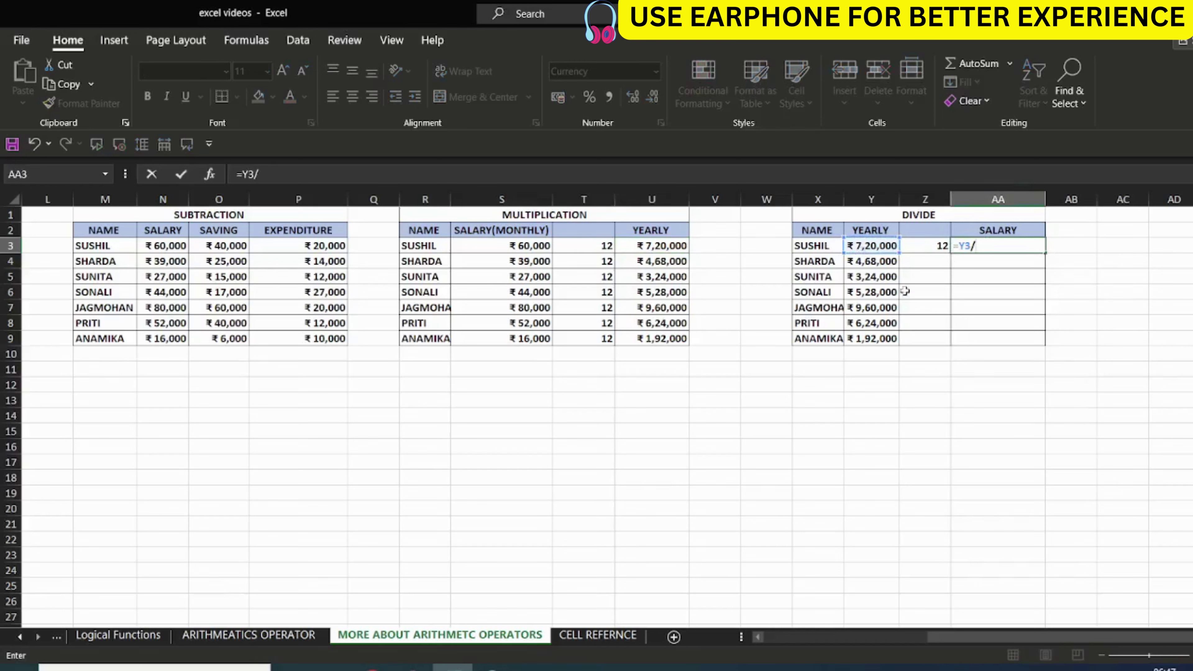
left_click(927, 245)
key("Return")
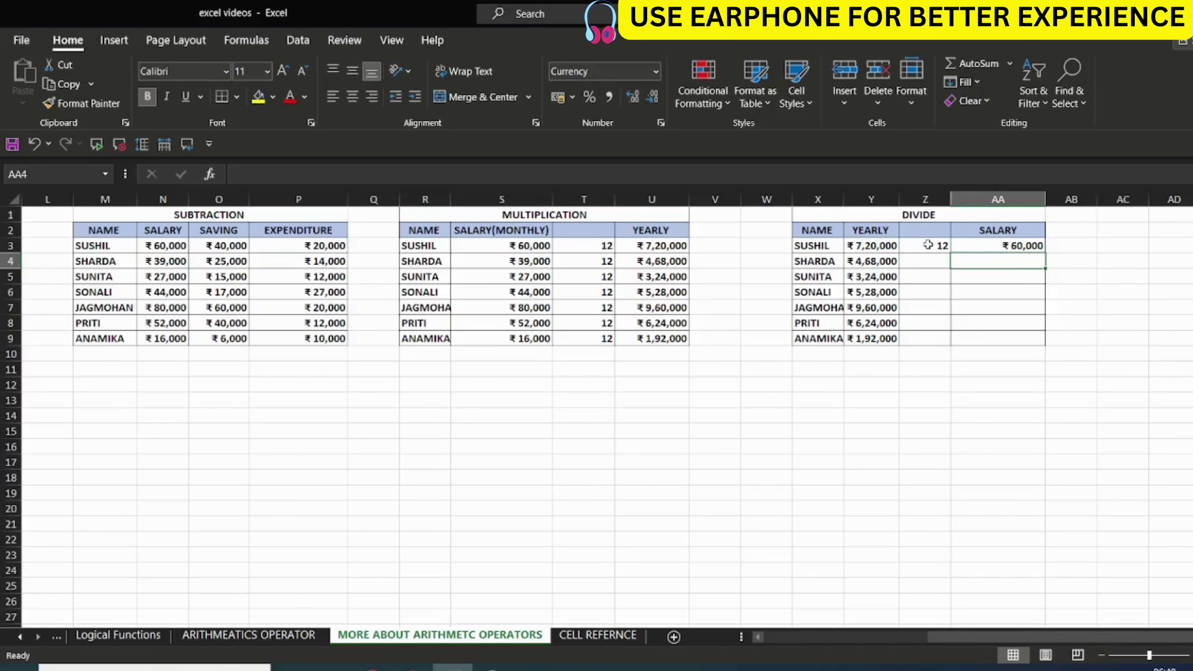
- Fill =Y3/Z3 down to AA9 and paste 12 into Z4:Z9, giving ₹60,000 to ₹16,000
left_click(996, 246)
double_click(1045, 253)
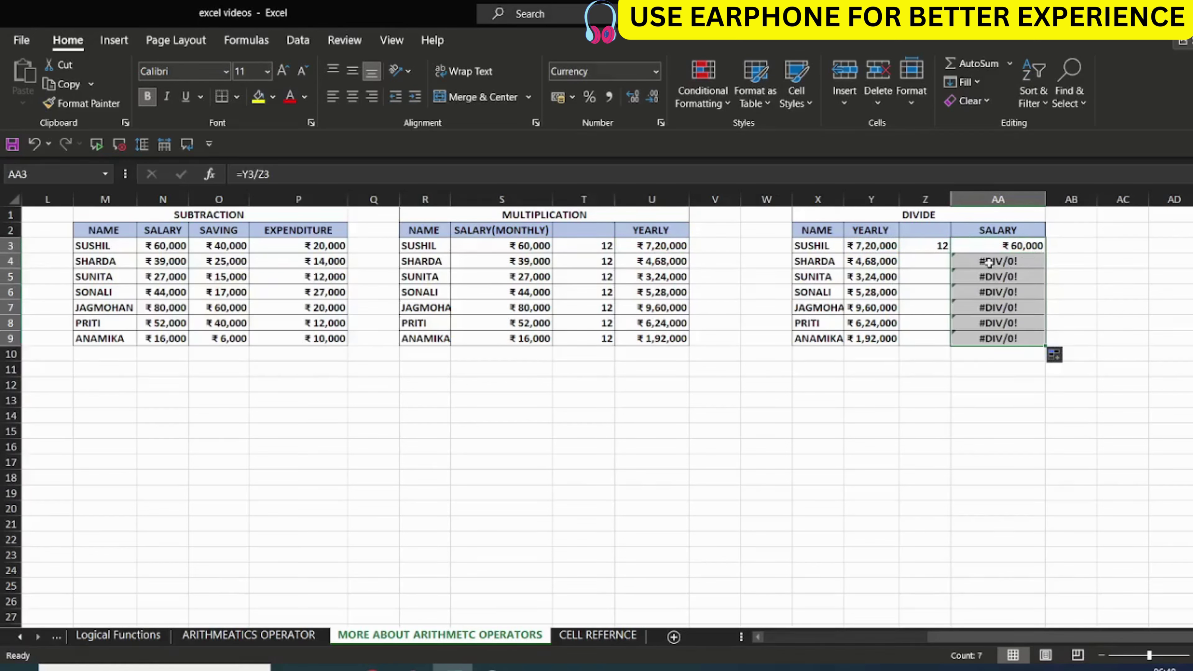
left_click(931, 248)
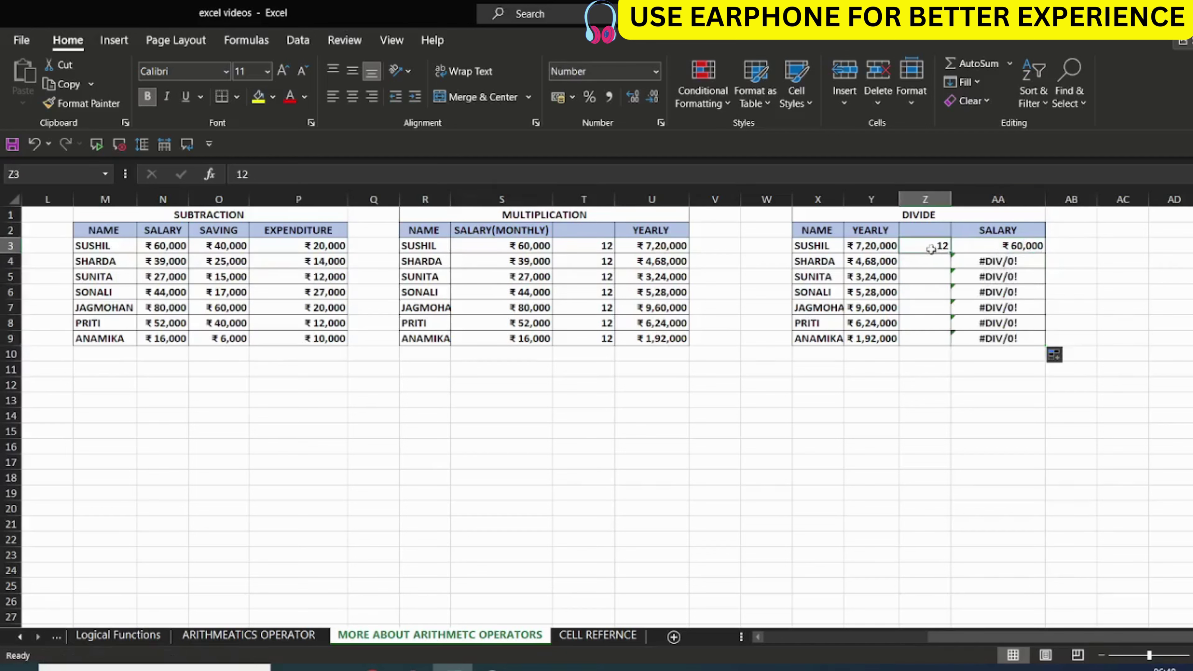
key("ctrl+c")
left_click_drag(927, 261, 928, 338)
key("ctrl+v")
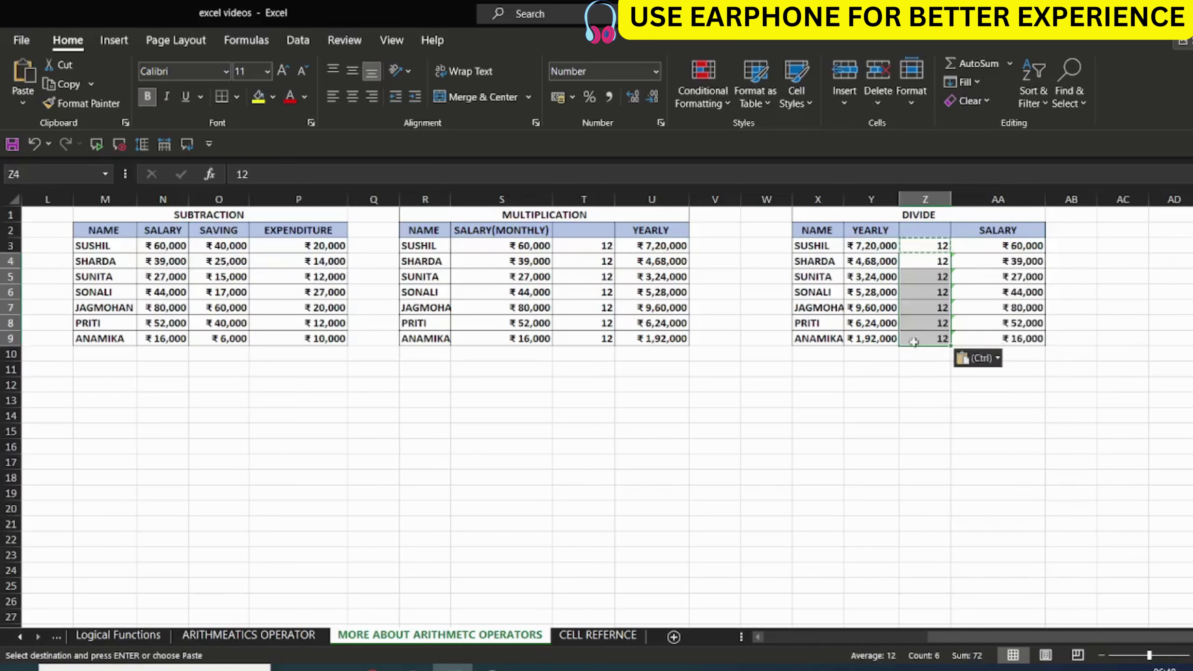
left_click(913, 371)
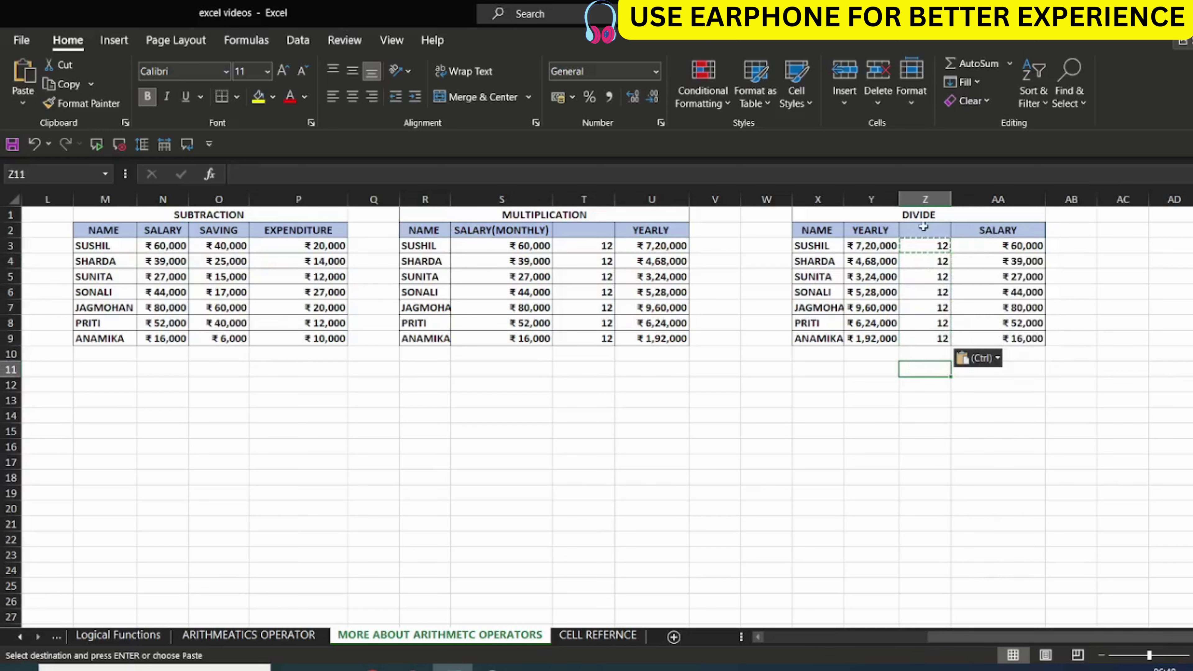
- Rename the DIVIDE header in AA2 to SALARY*(MONTHLY)
double_click(1015, 230)
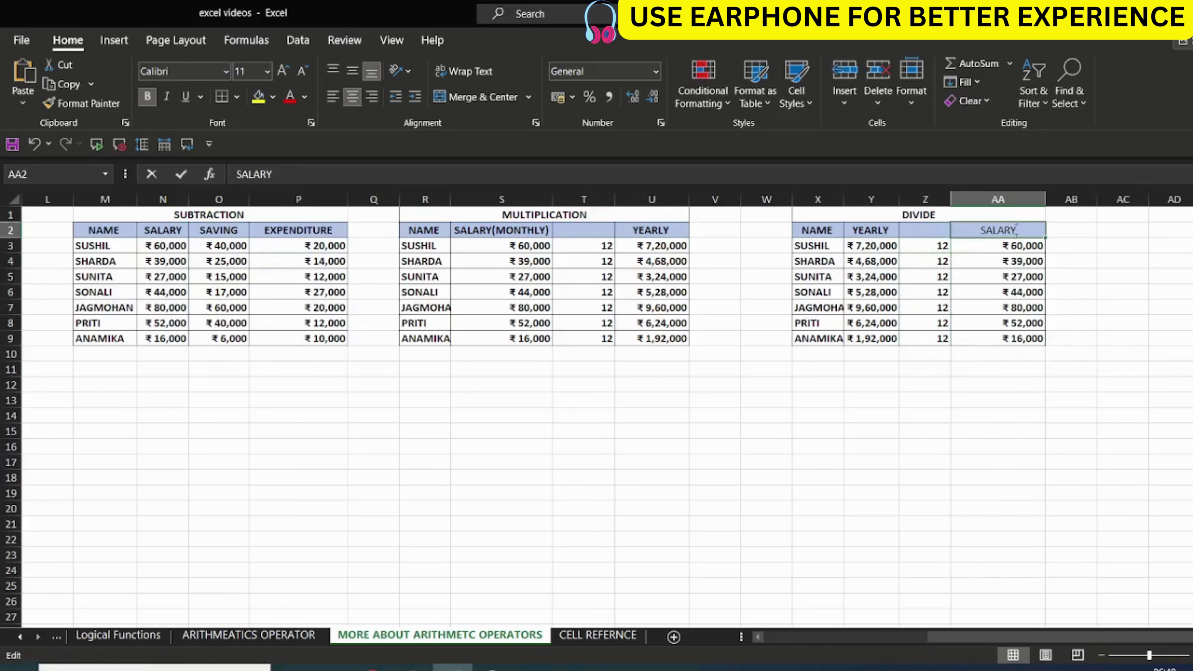
type("*")
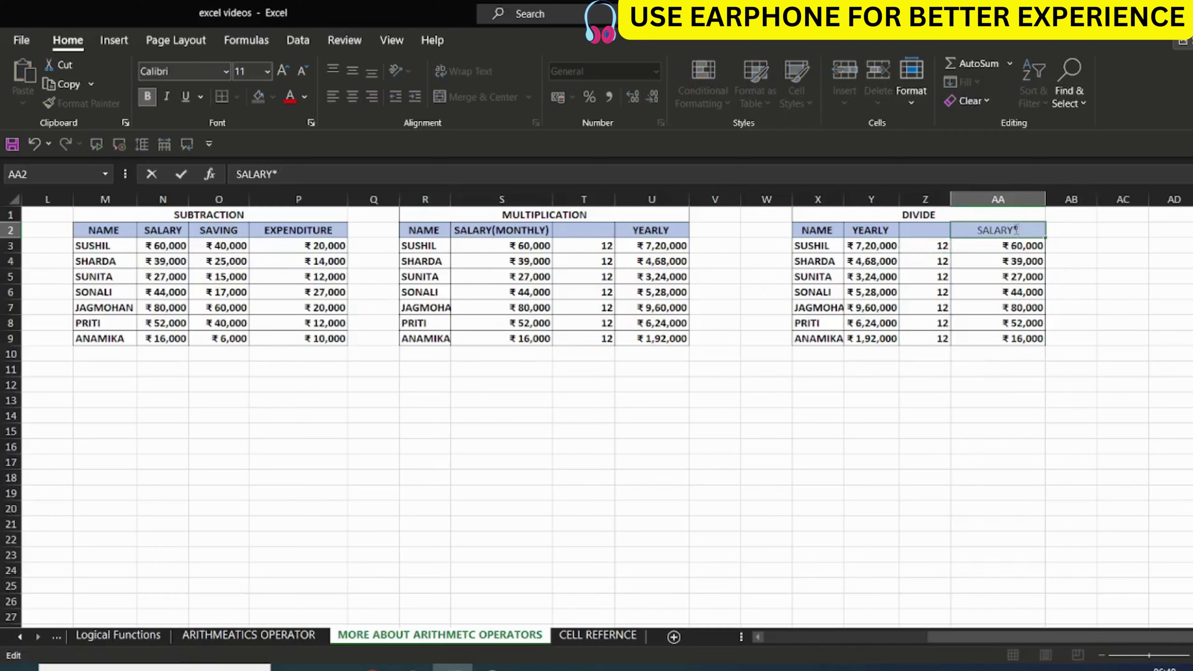
type("(MONTHLY)")
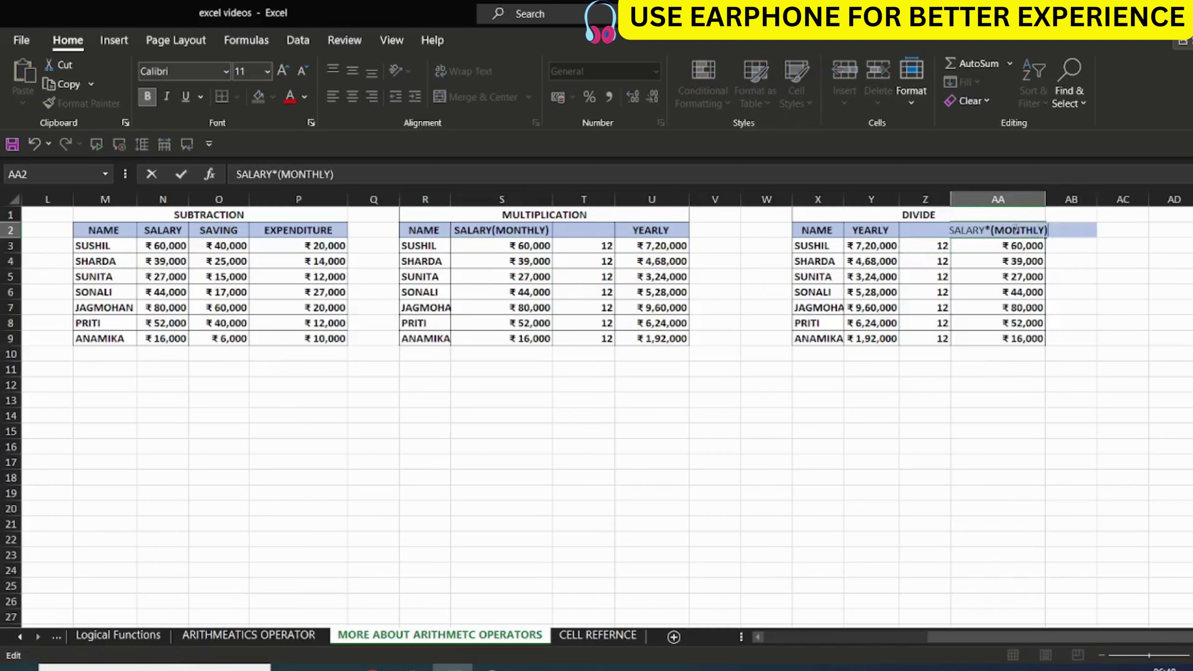
key("Return")
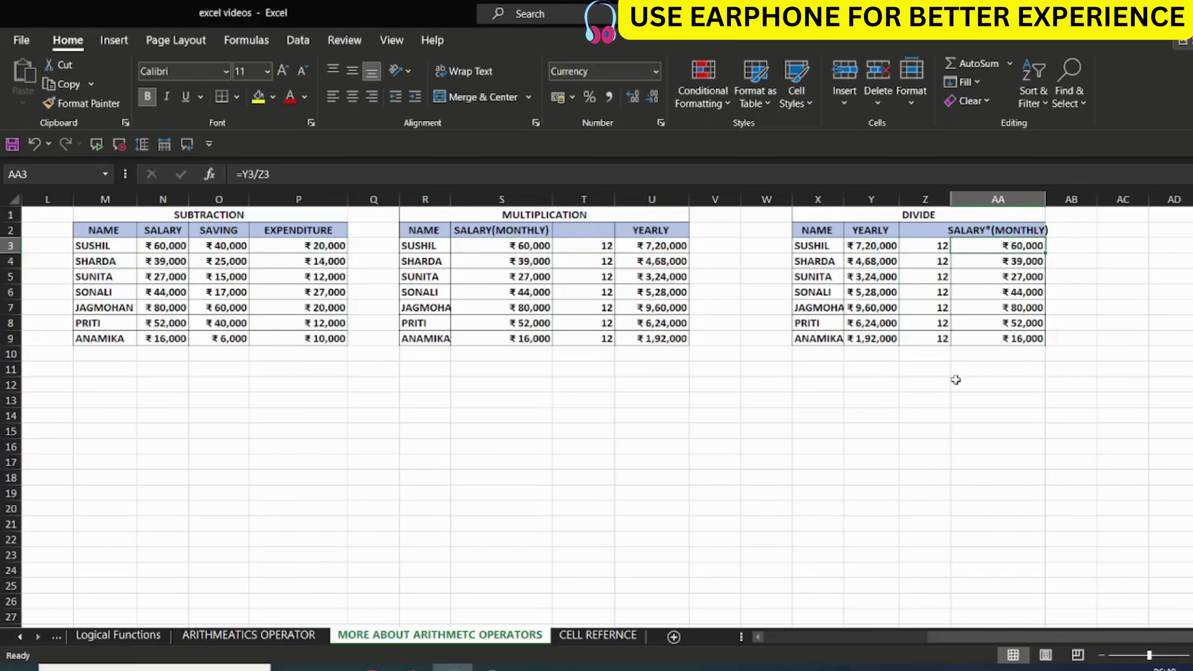
- Clear the 12s from Z4:Z9 and inspect the =Y3/Z3 formula in AA3
left_click_drag(928, 338, 921, 268)
key("Delete")
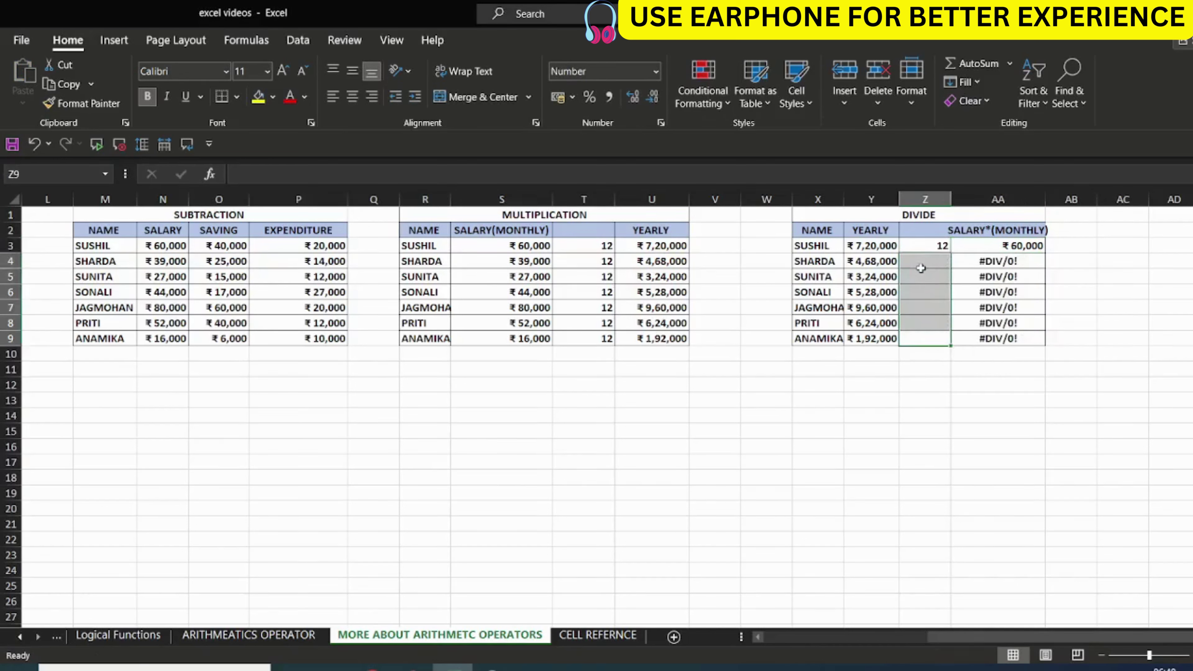
double_click(986, 245)
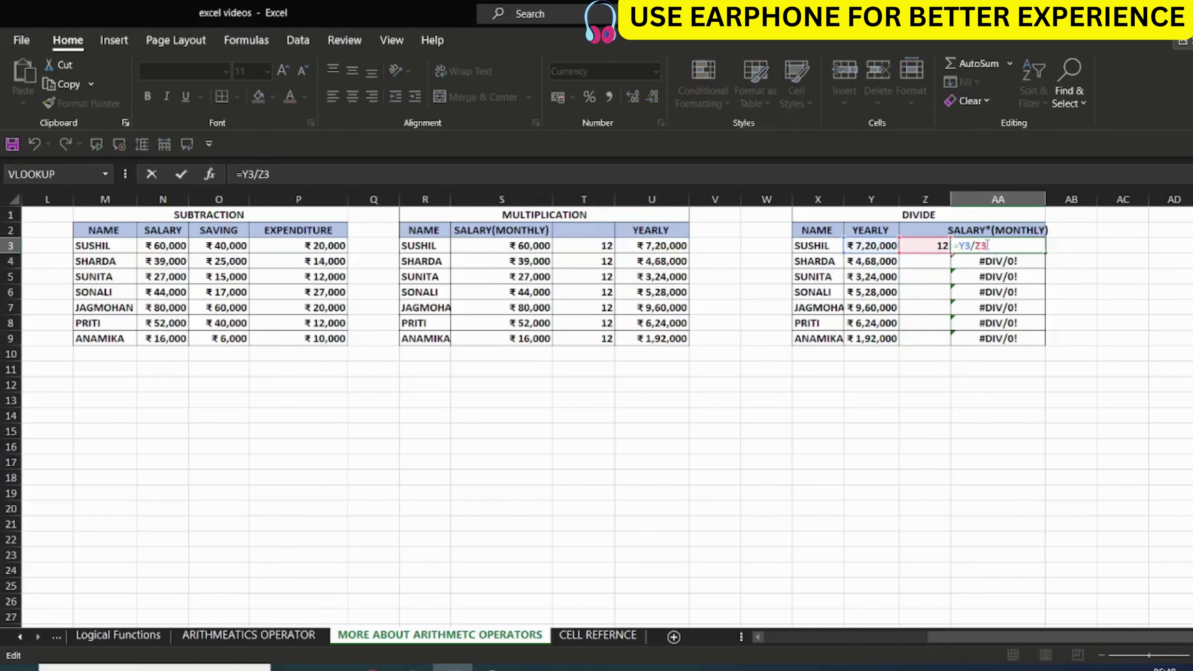